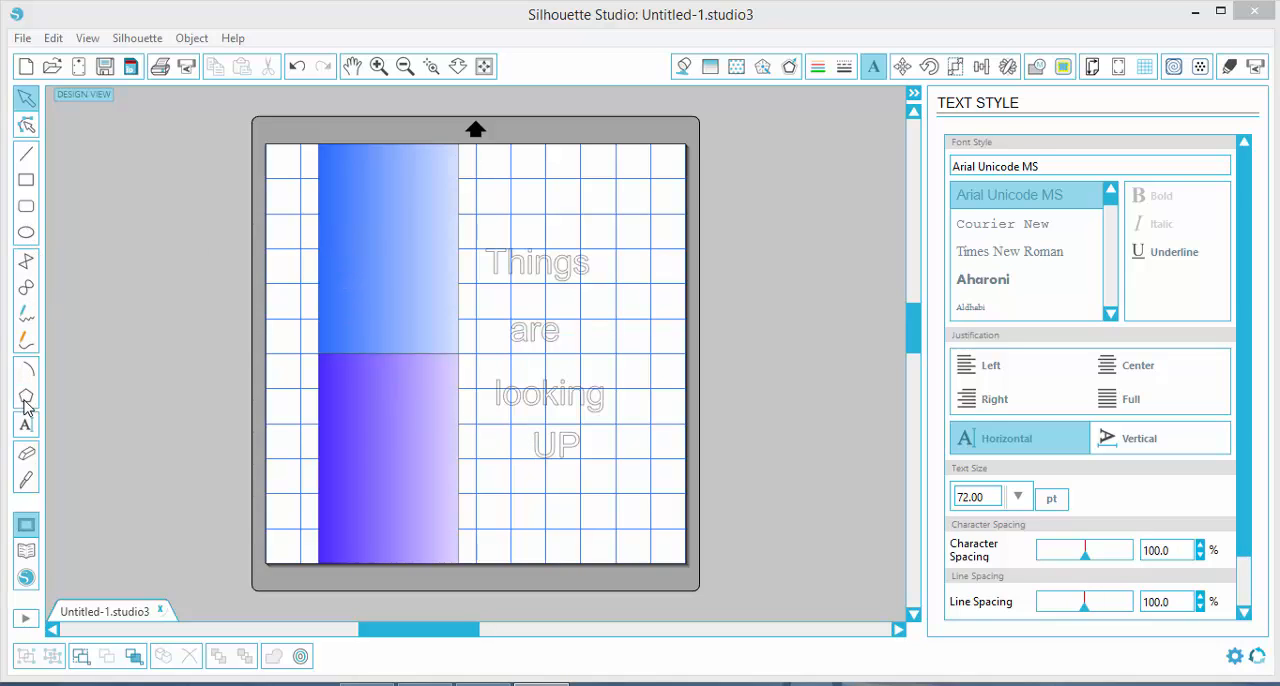
# Delete the blue gradient rectangle and draw a new rectangle about 3.78 by 5.84 in above the purple one
pyautogui.click(409, 208)
pyautogui.press('Delete')
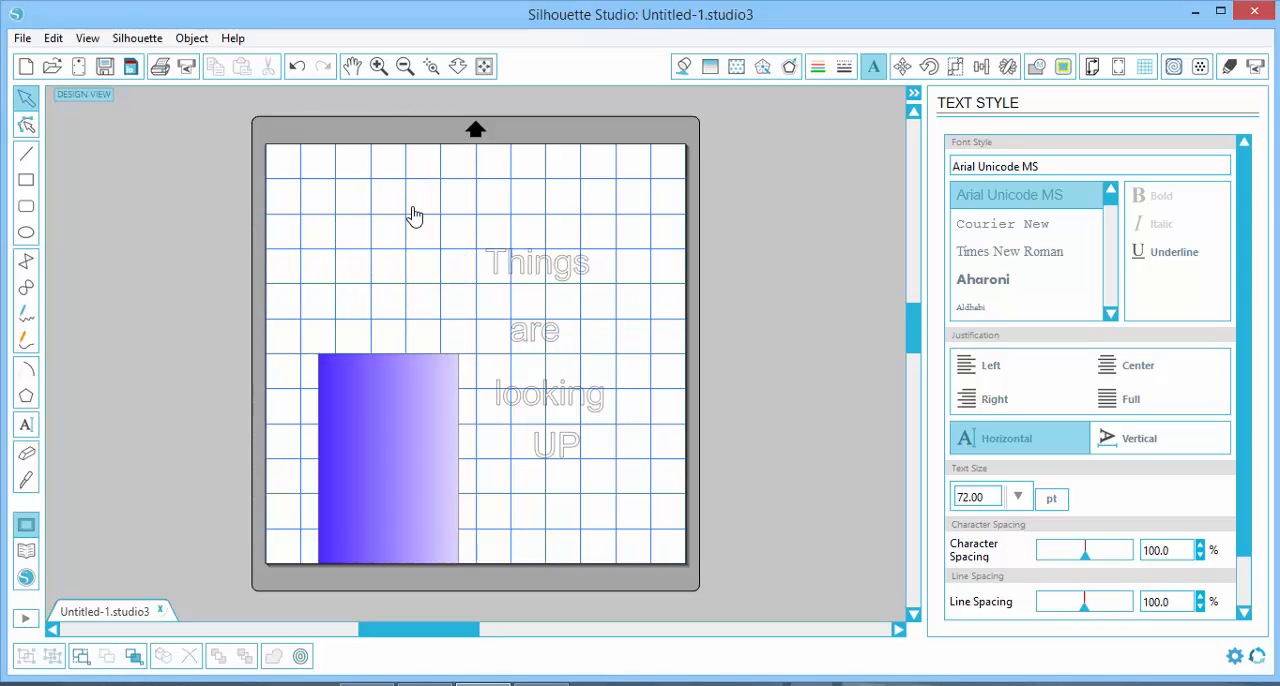
pyautogui.click(26, 181)
pyautogui.moveTo(337, 144); pyautogui.dragTo(470, 350)
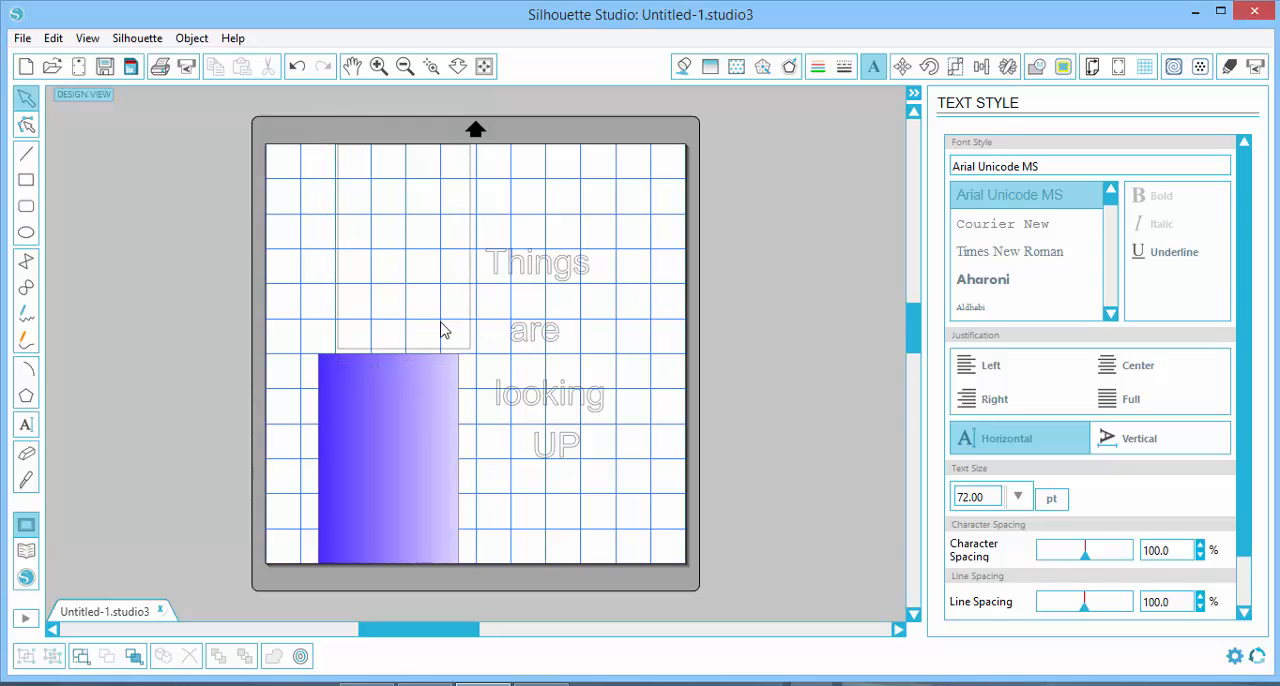
# Fill the newly drawn rectangle with the blue-to-light-blue gradient
pyautogui.click(470, 208)
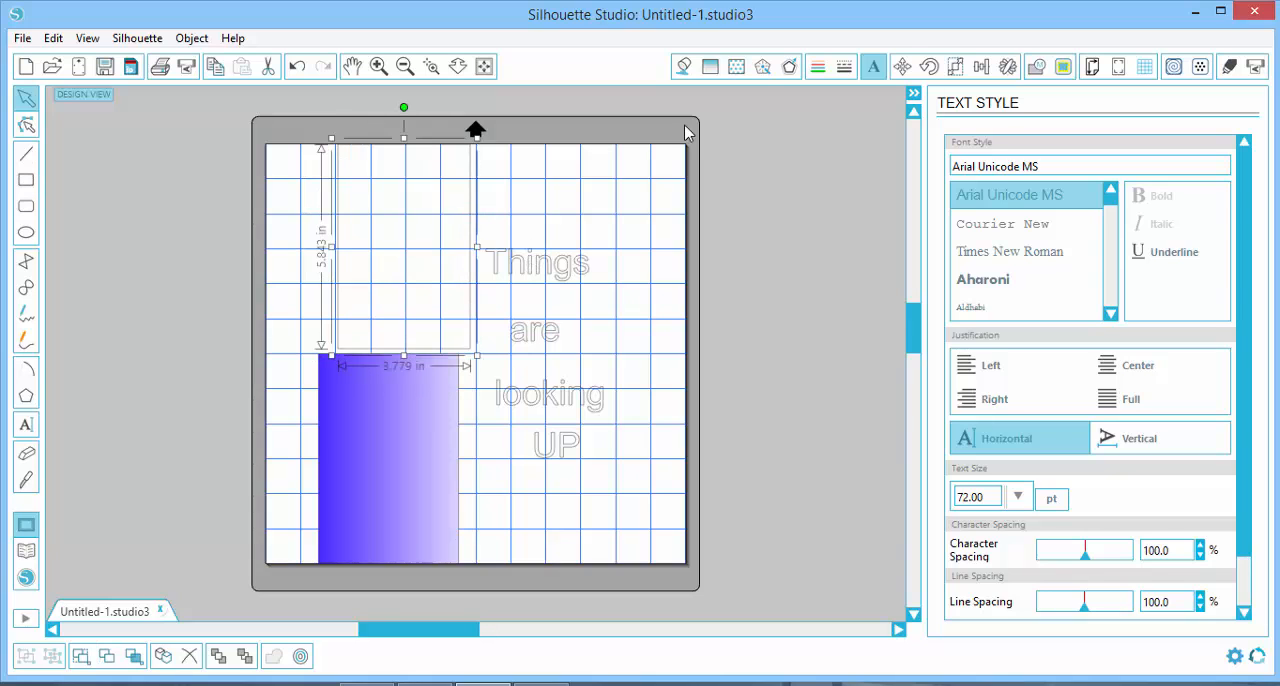
pyautogui.click(707, 70)
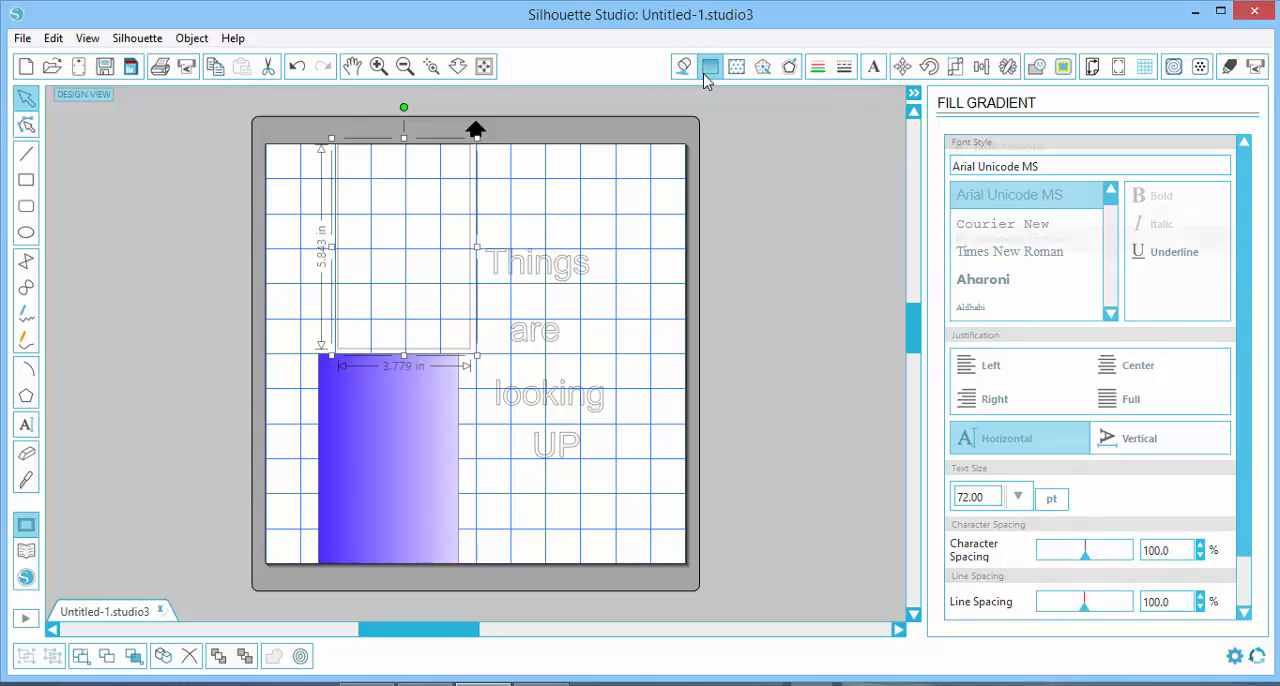
pyautogui.click(971, 224)
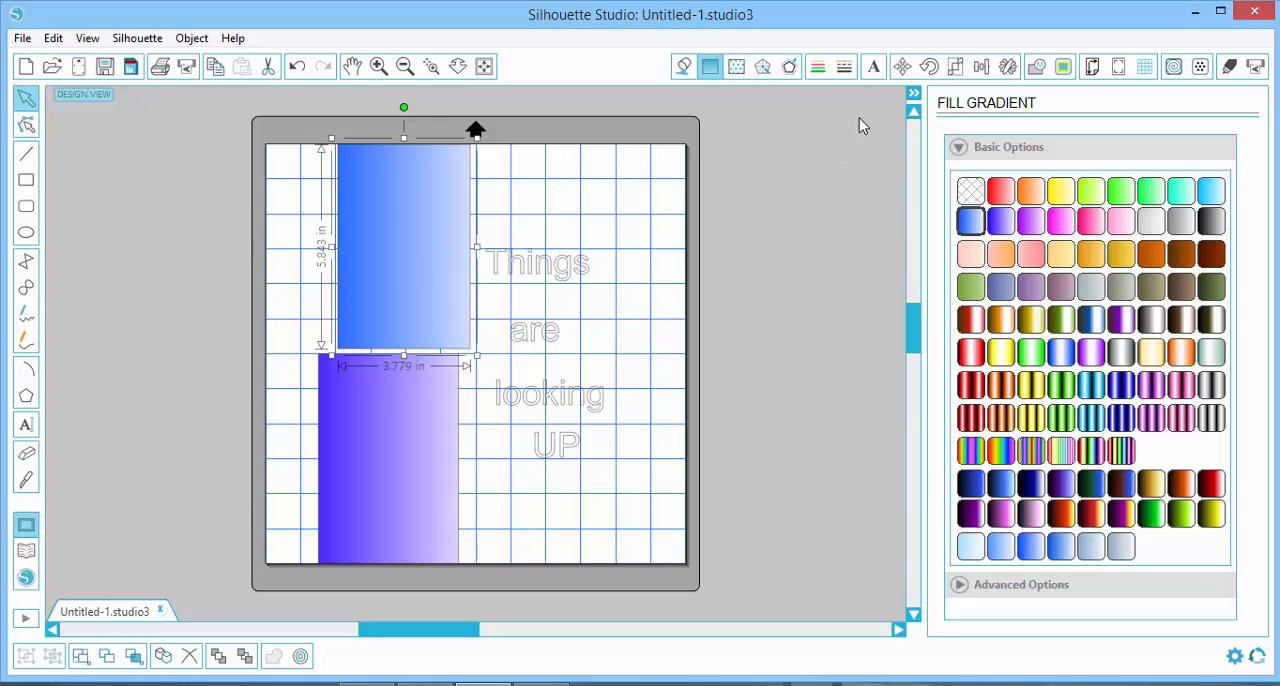
# Resize the blue rectangle to 4 in wide and 6 in high with aspect unlocked, and move it flush above the purple rectangle
pyautogui.click(953, 68)
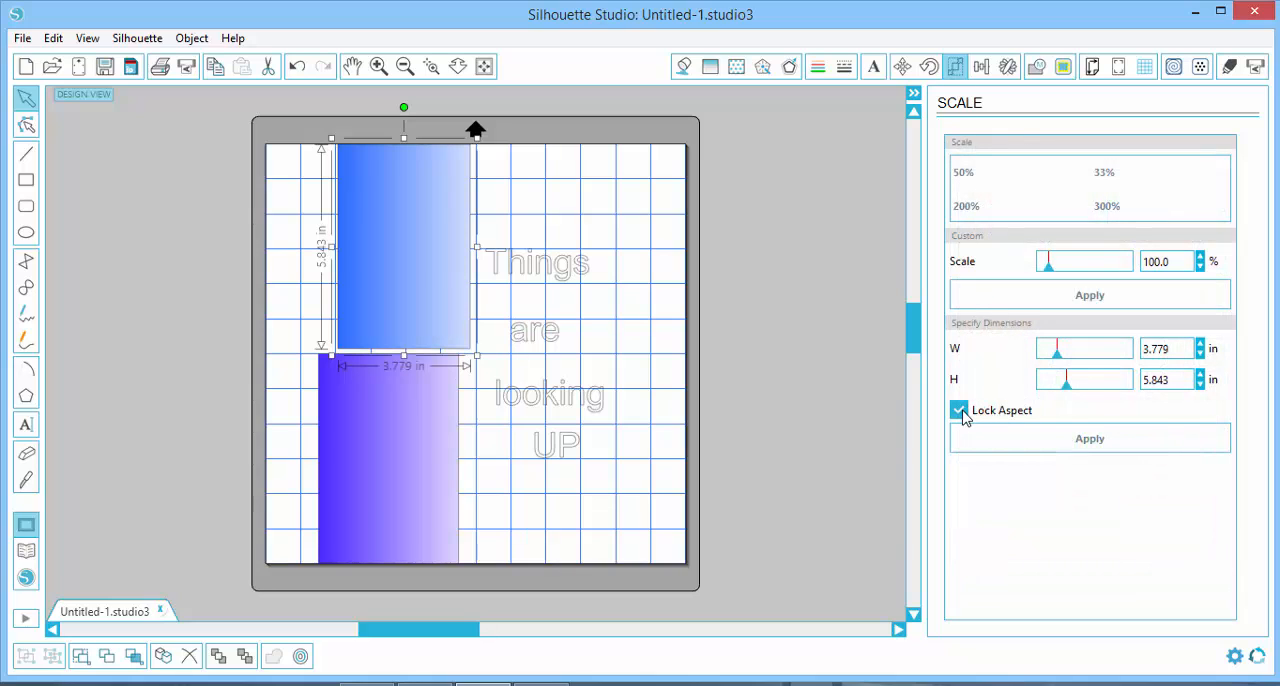
pyautogui.doubleClick(1177, 352)
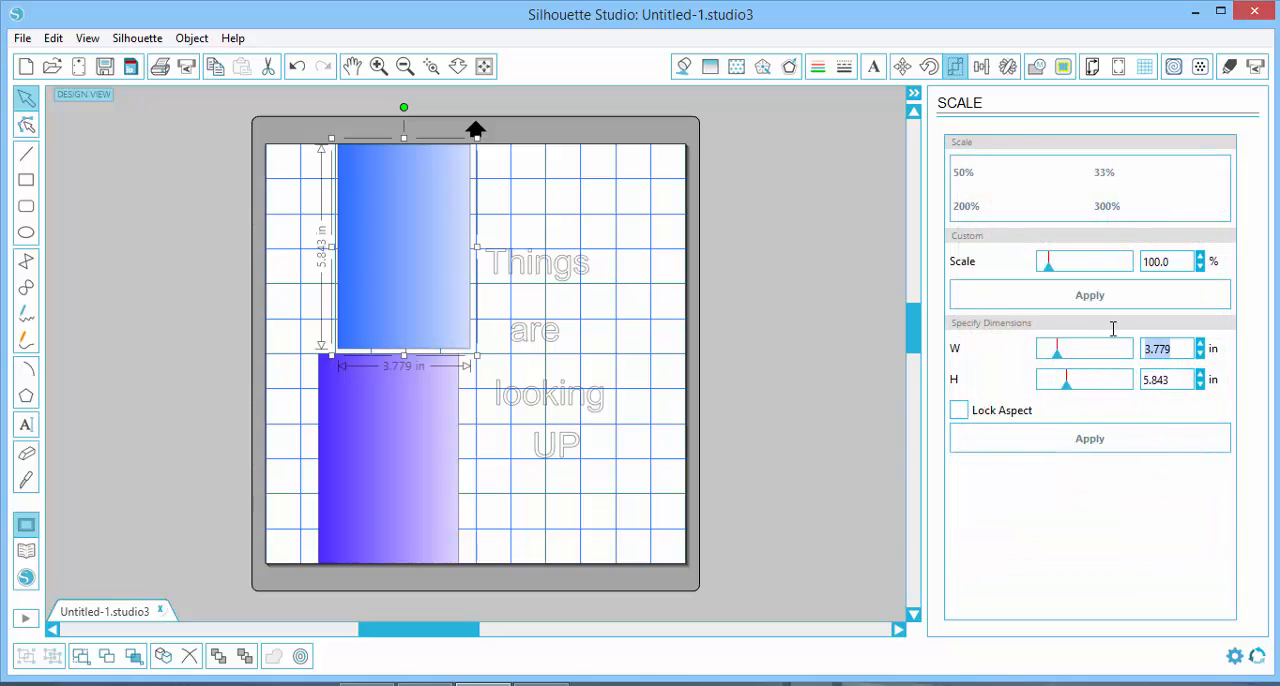
pyautogui.write('4')
pyautogui.press('Tab')
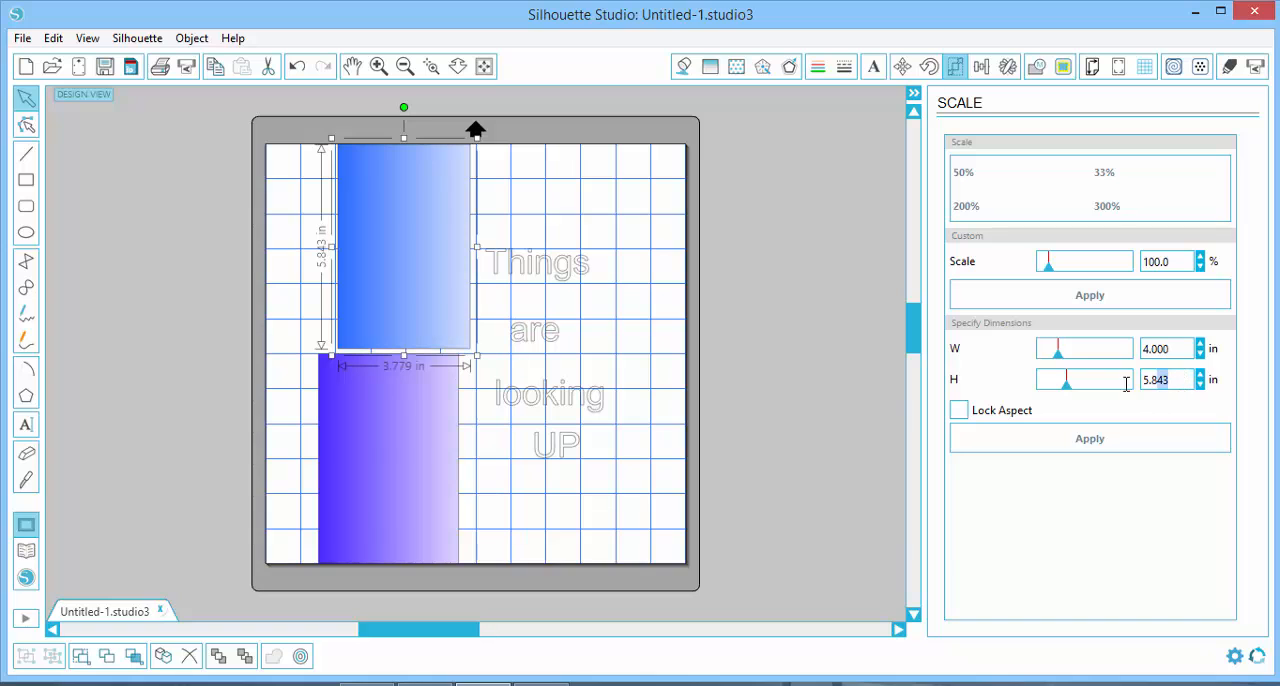
pyautogui.write('6')
pyautogui.click(988, 447)
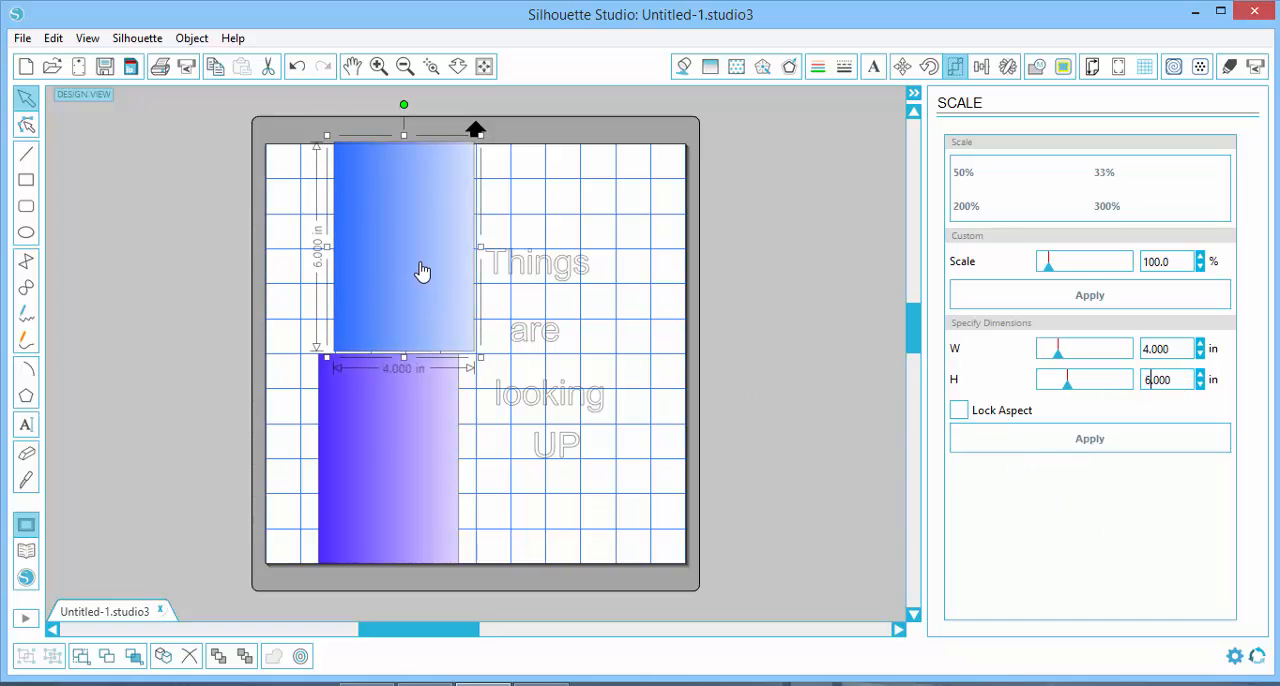
pyautogui.moveTo(422, 271); pyautogui.dragTo(406, 274)
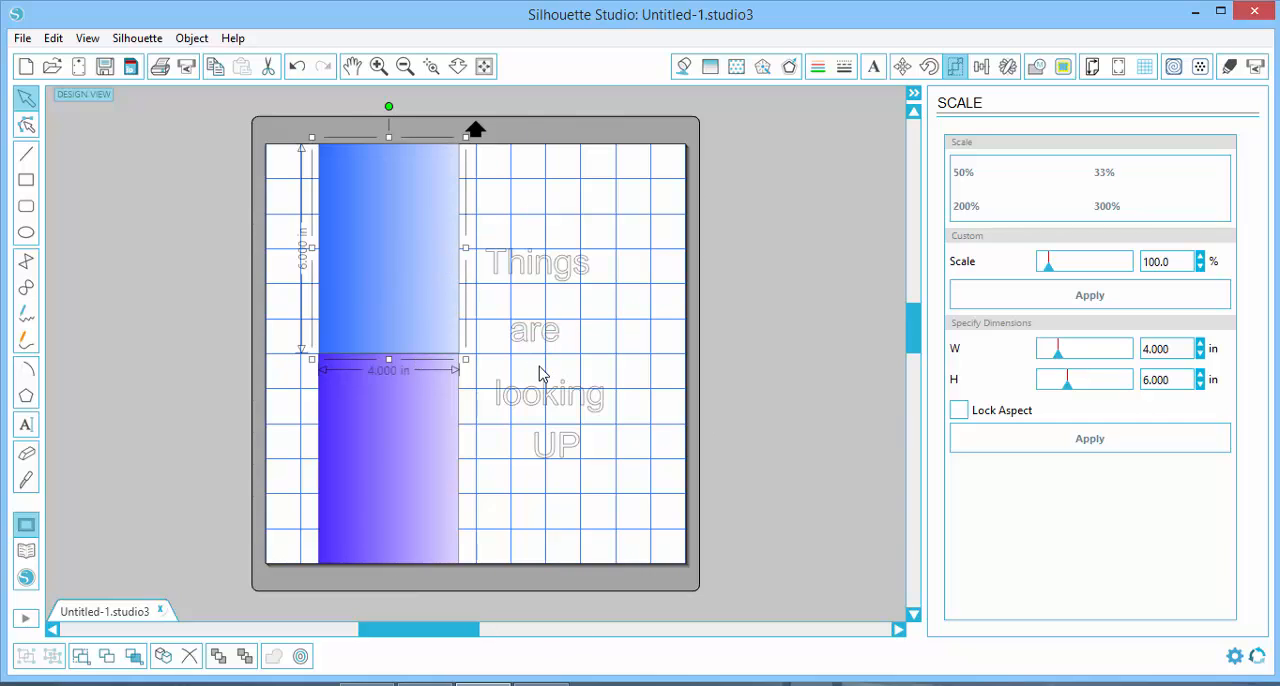
pyautogui.click(689, 372)
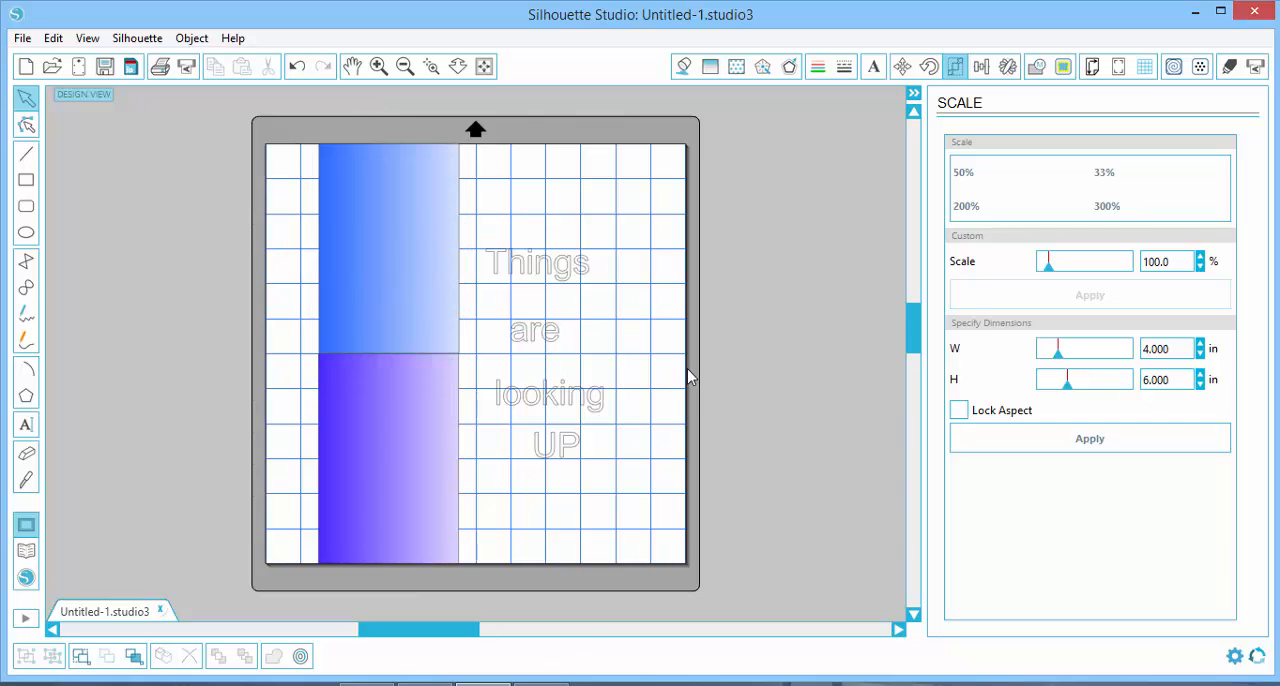
# Apply the SNF Sunday Bold font from the library's My Fonts folder to the word "looking"
pyautogui.click(557, 405)
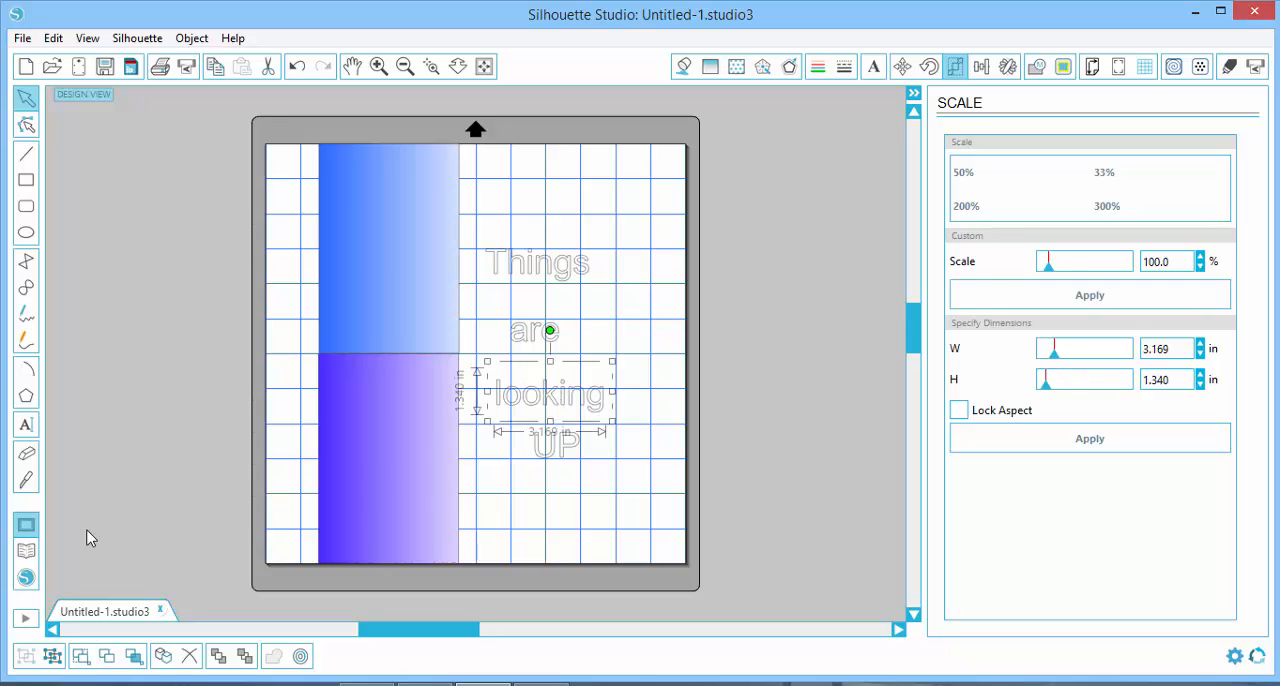
pyautogui.click(27, 553)
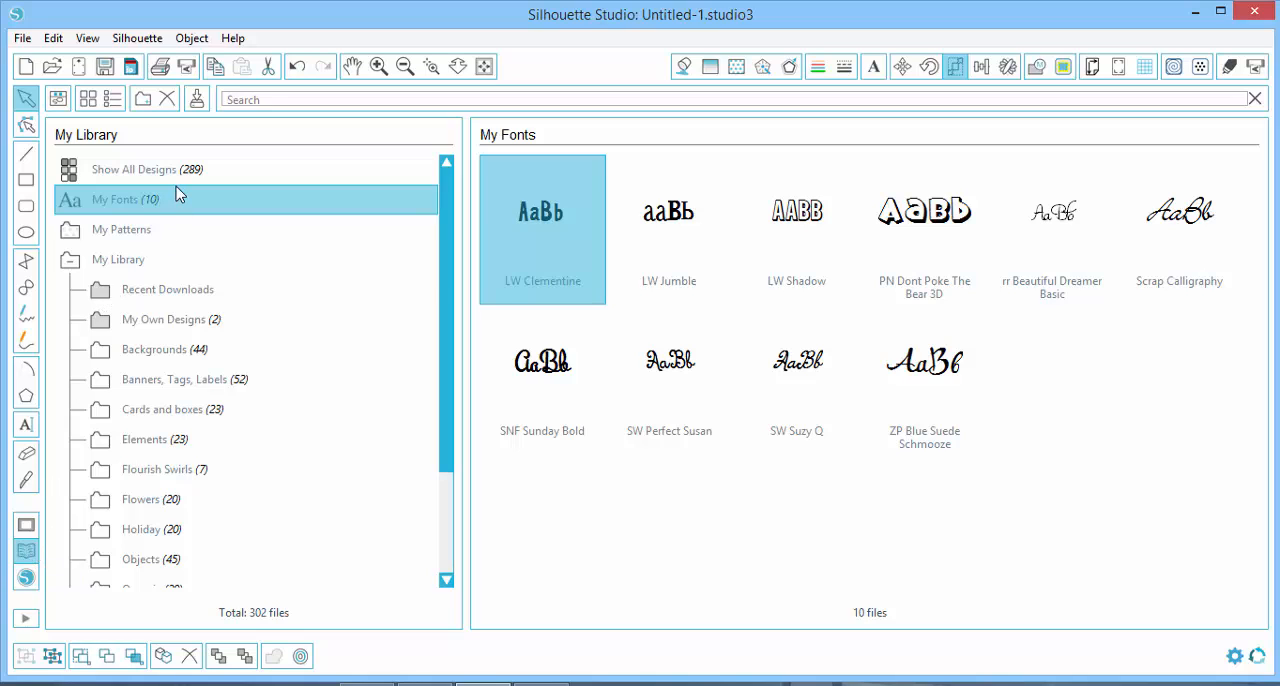
pyautogui.click(566, 374)
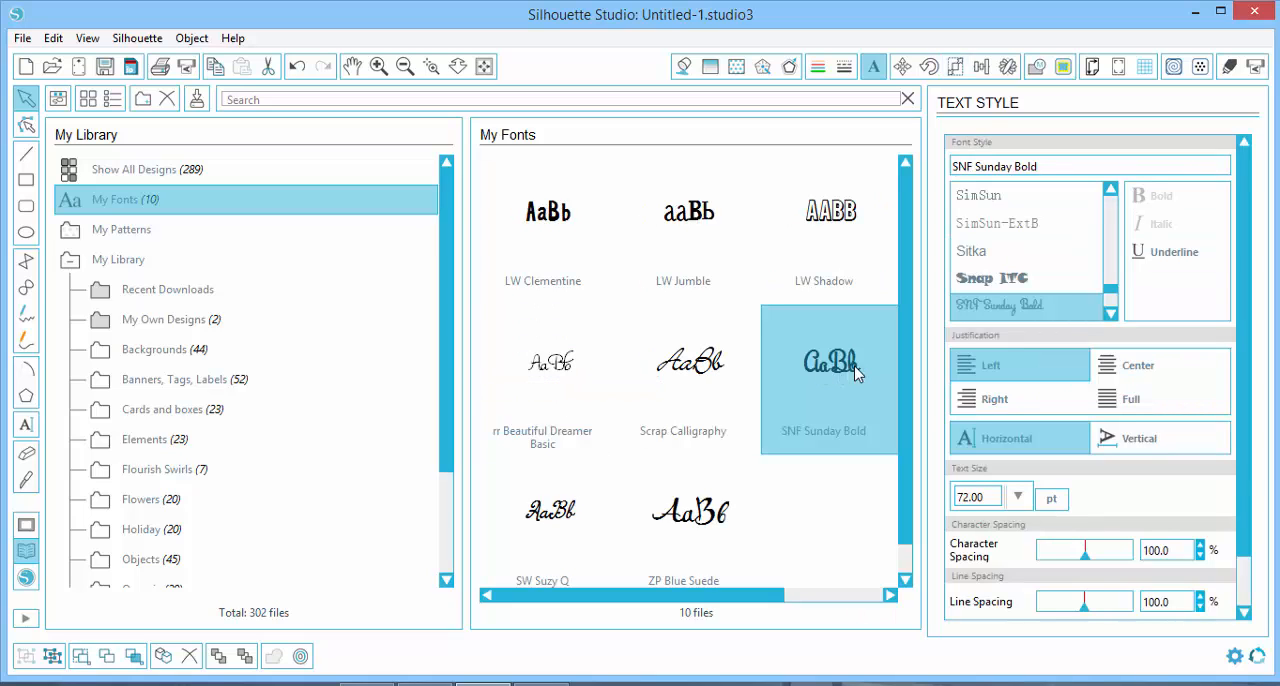
pyautogui.doubleClick(842, 366)
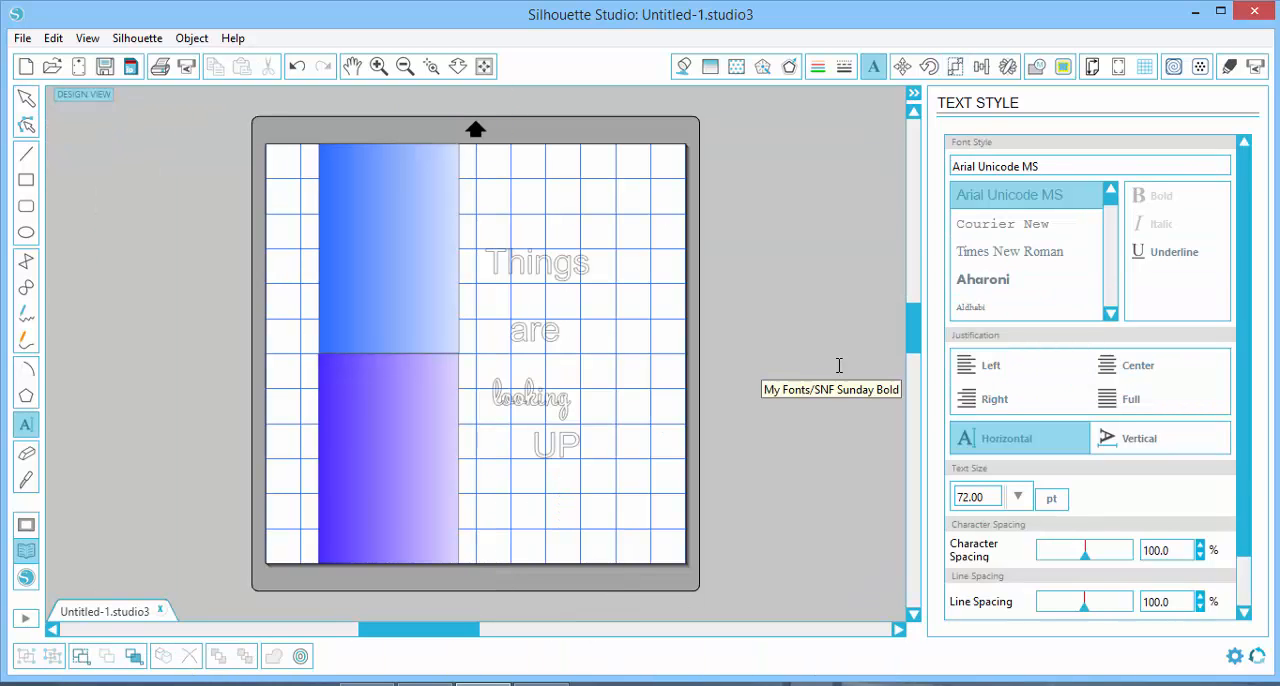
# Enlarge the word "looking" proportionally to about 3.41 in wide and 2.29 in high
pyautogui.click(538, 398)
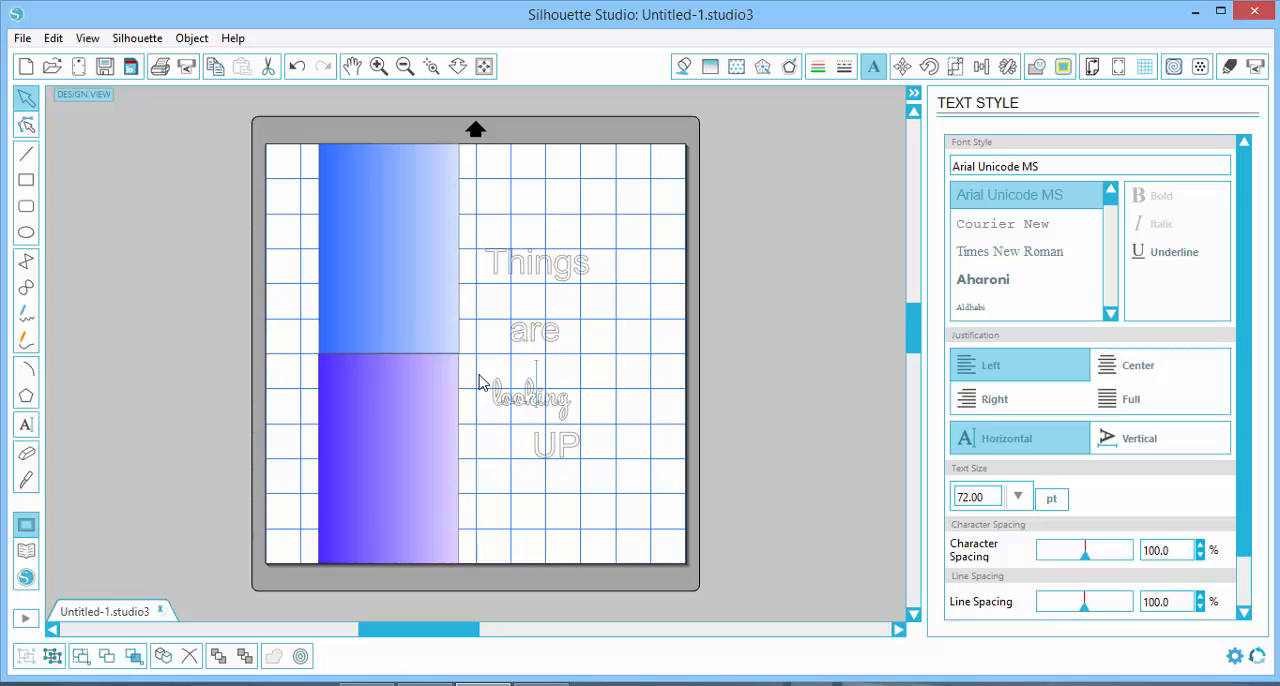
pyautogui.click(496, 404)
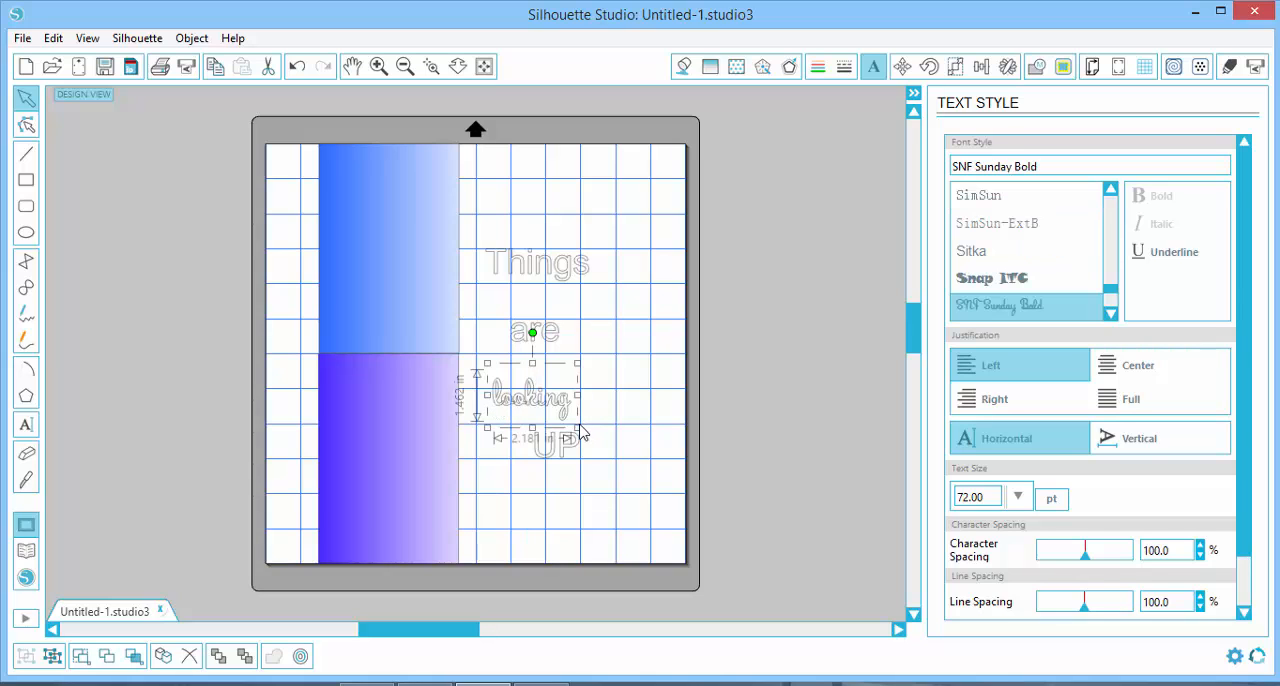
pyautogui.moveTo(578, 427); pyautogui.dragTo(556, 408)
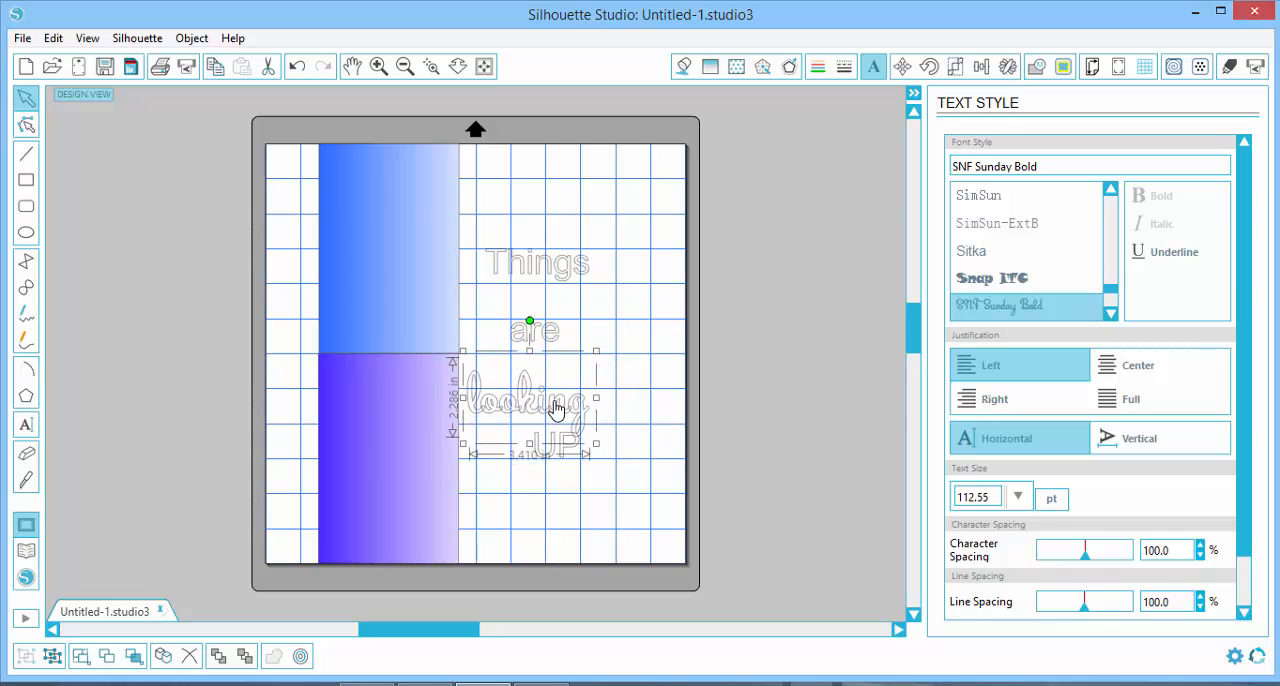
# Shift the word "UP" left and the word "looking" slightly right so both sit roughly centred beneath "are"
pyautogui.click(638, 528)
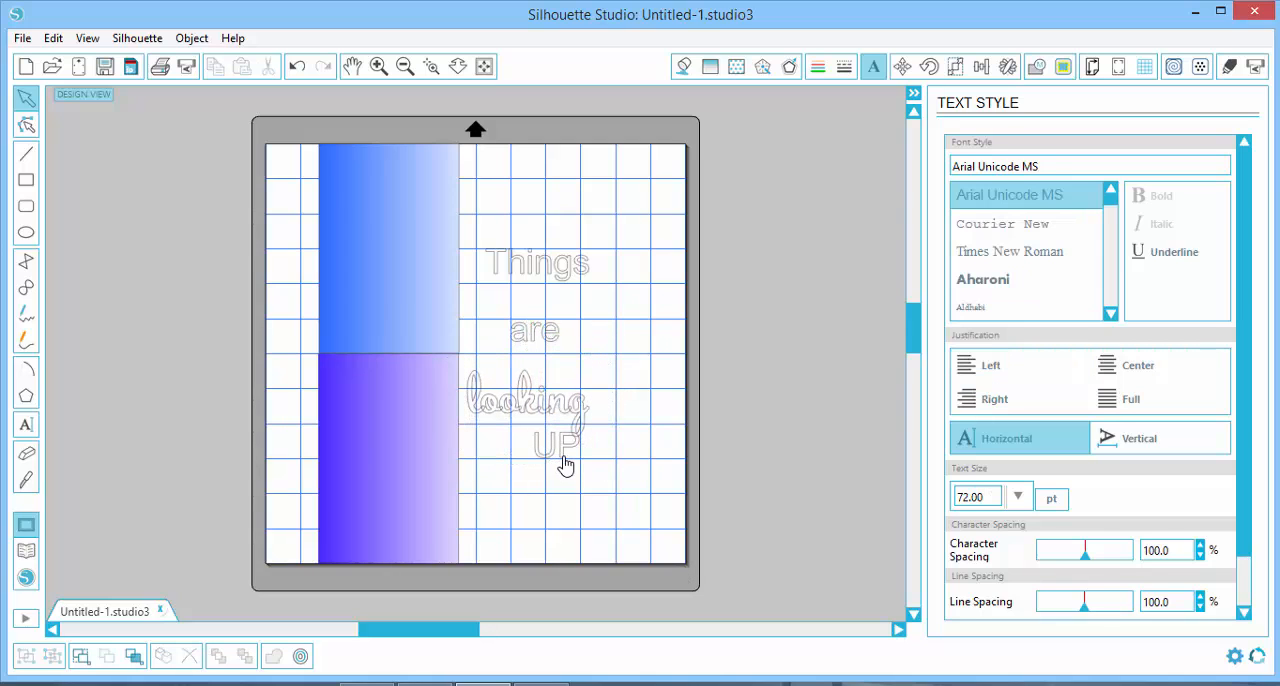
pyautogui.moveTo(565, 462); pyautogui.dragTo(535, 462)
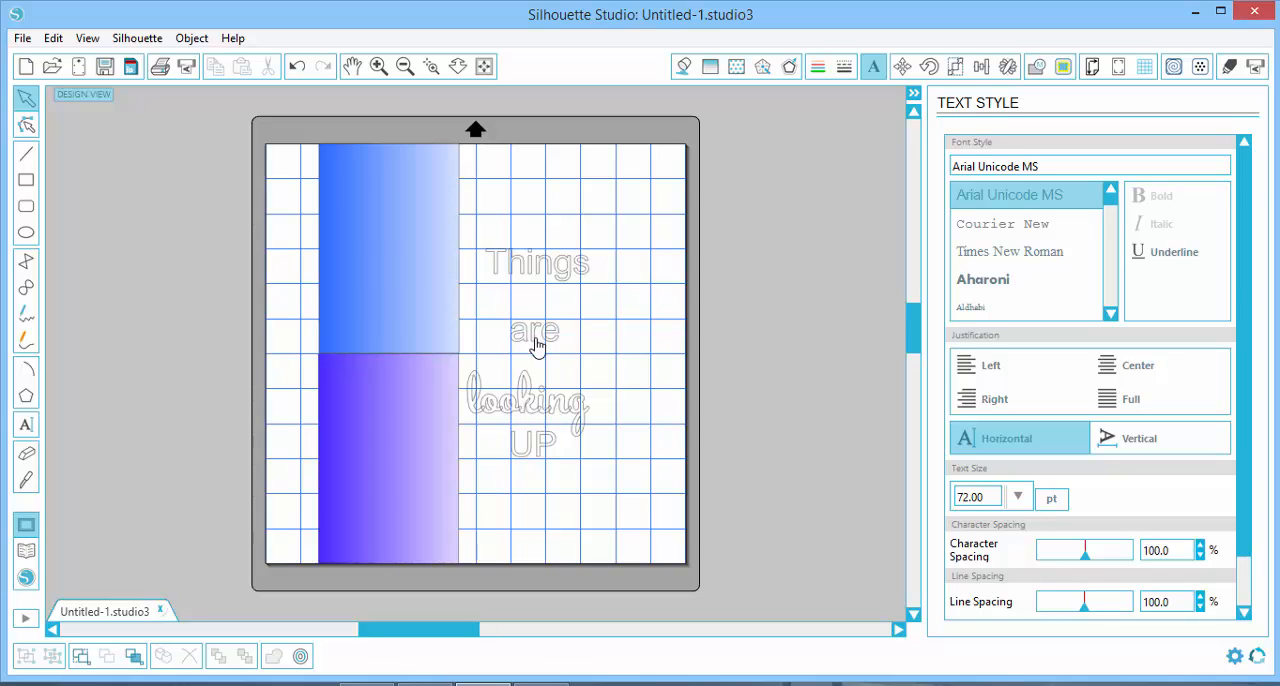
pyautogui.moveTo(545, 416); pyautogui.dragTo(555, 420)
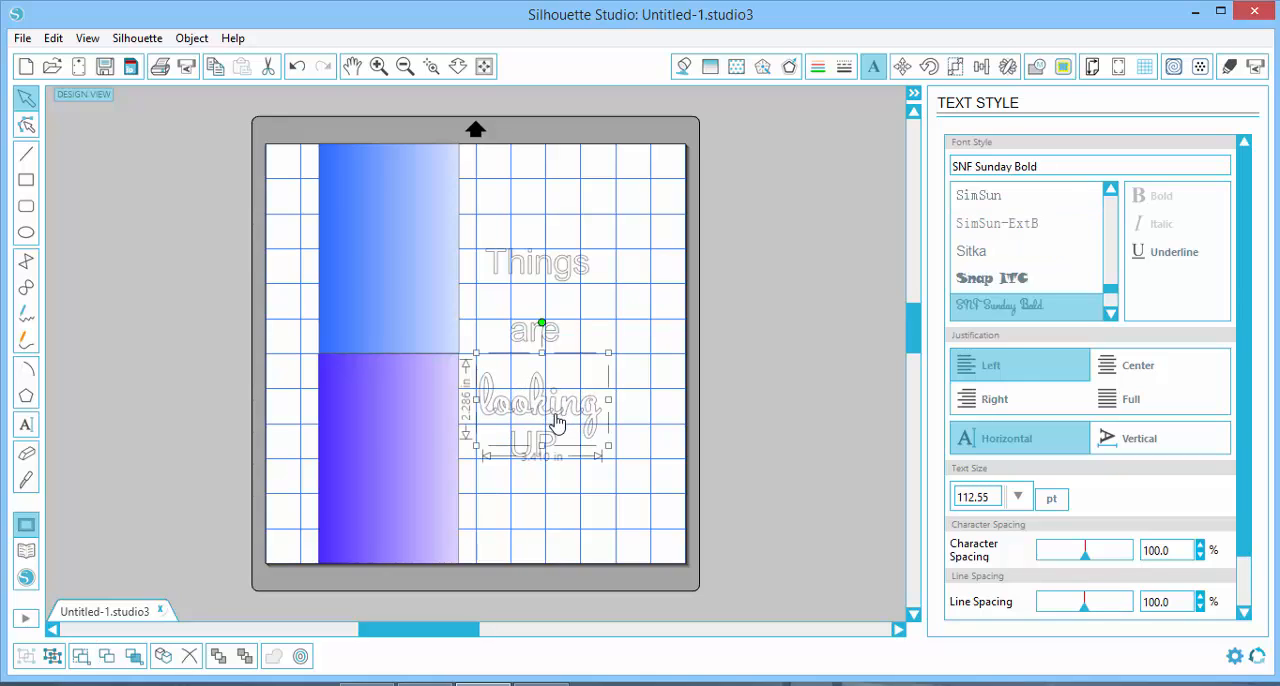
# Try the Aharoni and AR JULIAN fonts on the word "UP"
pyautogui.click(538, 457)
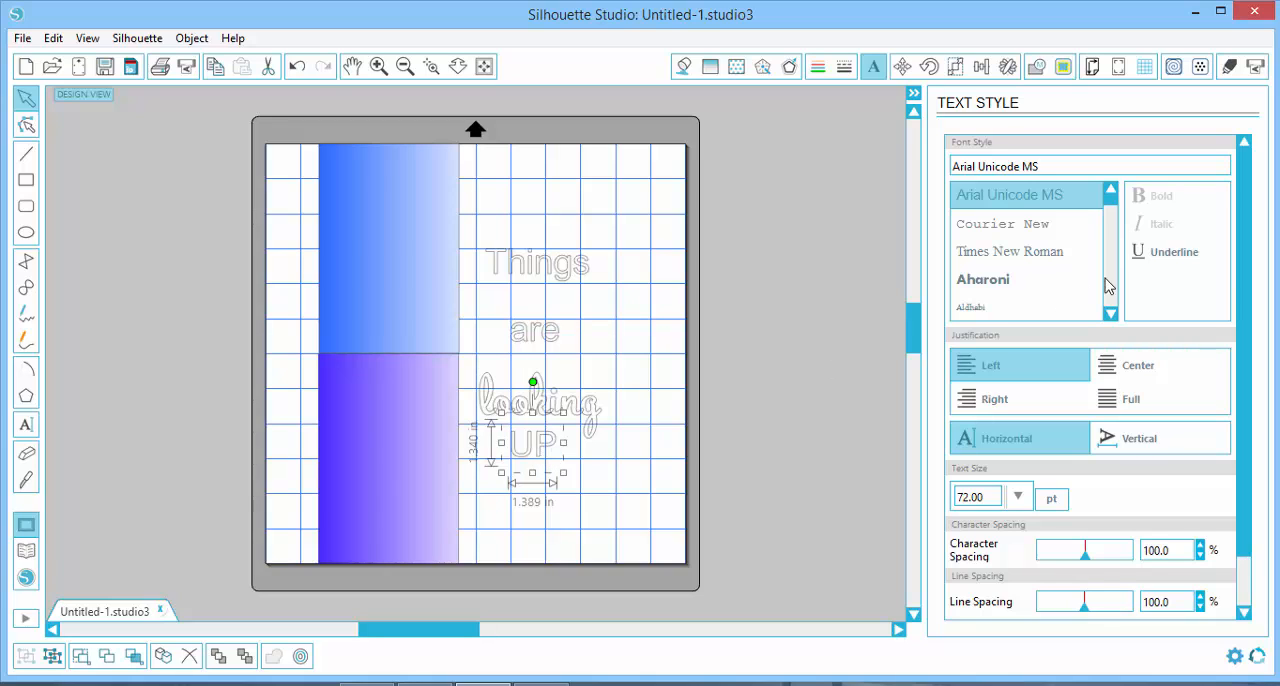
pyautogui.click(1024, 286)
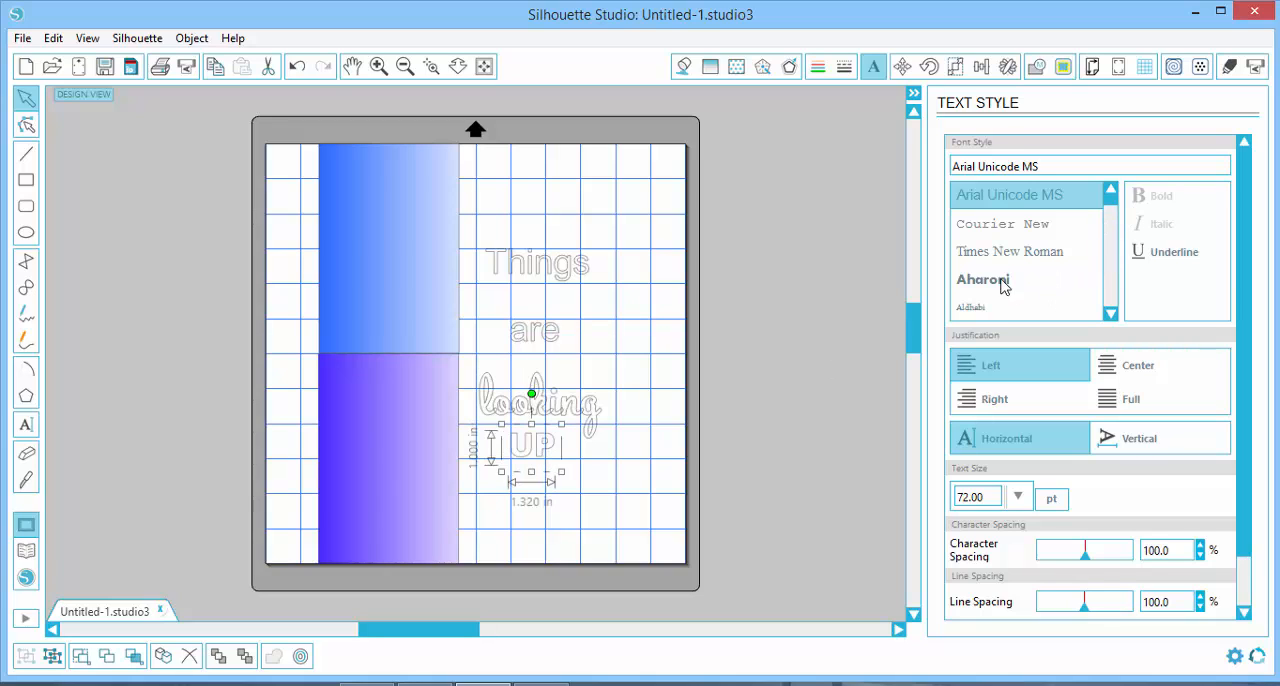
pyautogui.click(1110, 313)
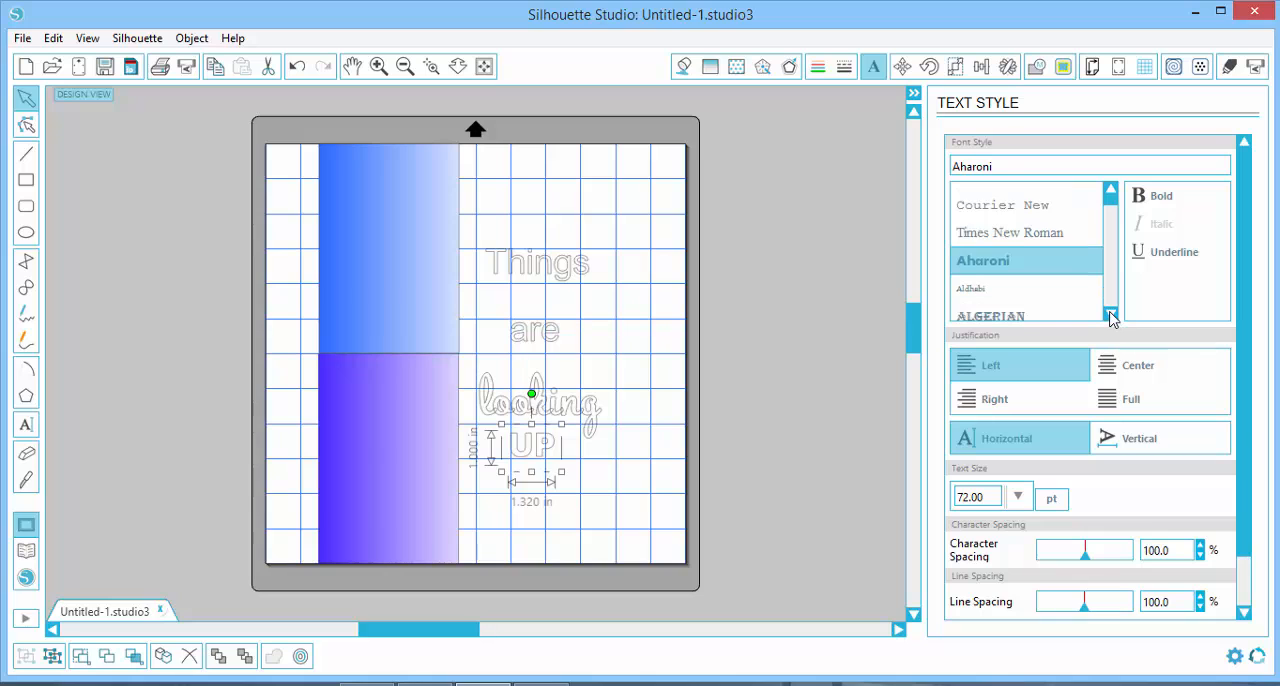
pyautogui.click(1110, 313)
pyautogui.click(1110, 313)
pyautogui.click(1110, 313)
pyautogui.click(1110, 313)
pyautogui.click(1110, 313)
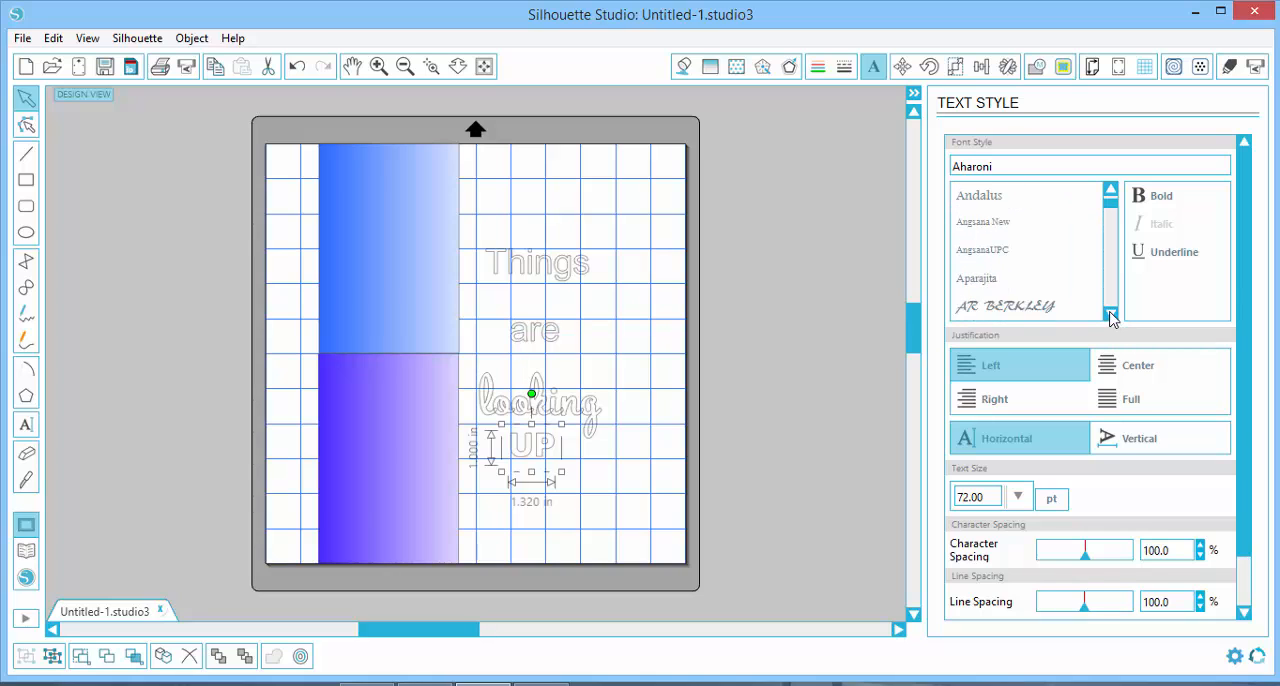
pyautogui.click(1110, 313)
pyautogui.click(1110, 313)
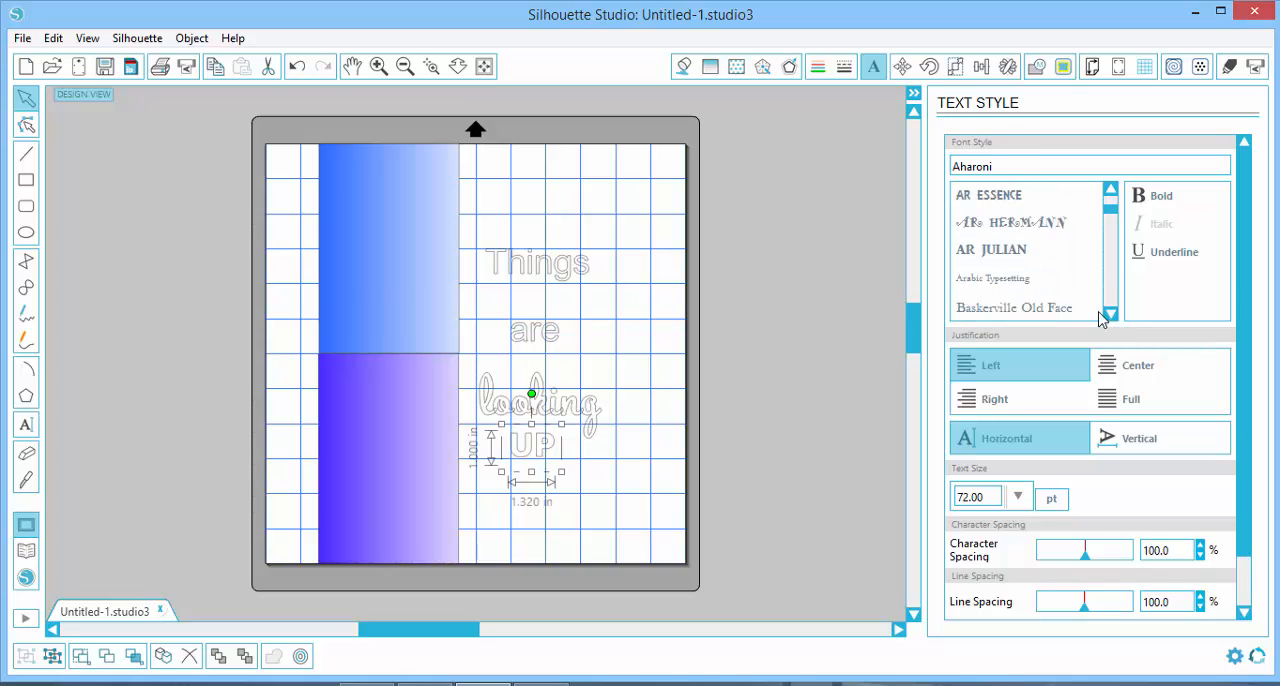
pyautogui.click(1024, 252)
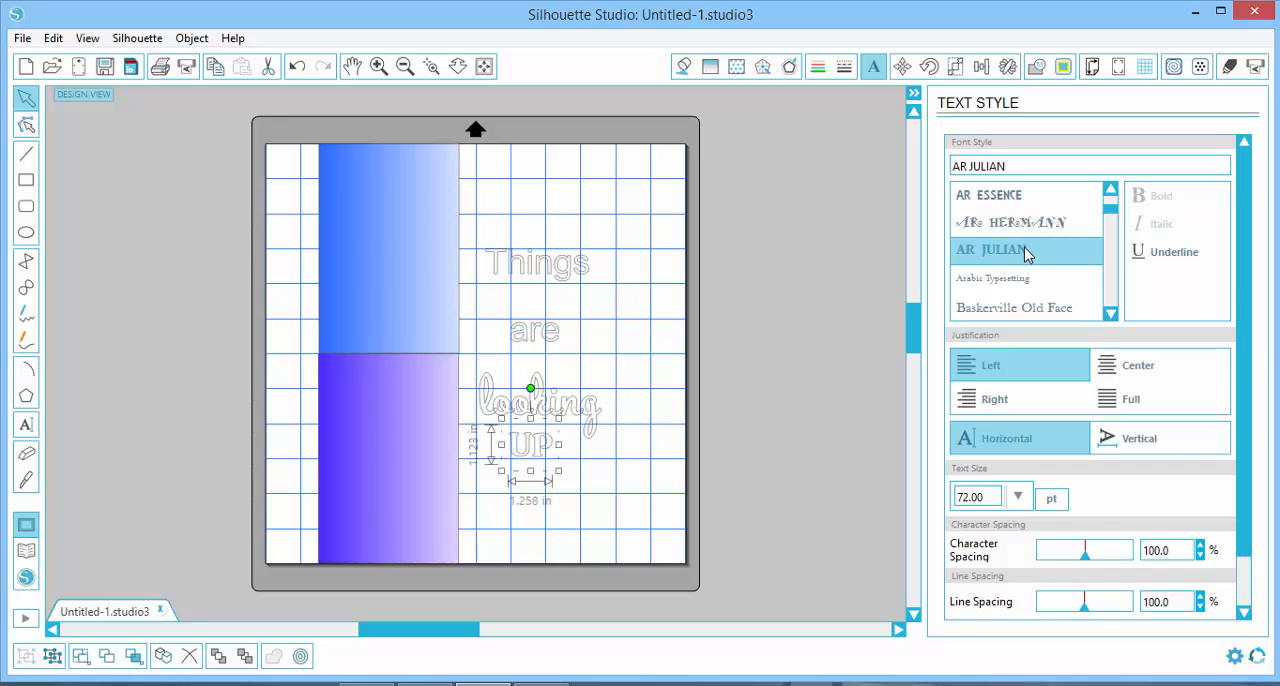
# Try the Bauhaus 93 and Berlin Sans FB Demi fonts on the word "UP"
pyautogui.click(1110, 313)
pyautogui.click(1110, 313)
pyautogui.click(1110, 313)
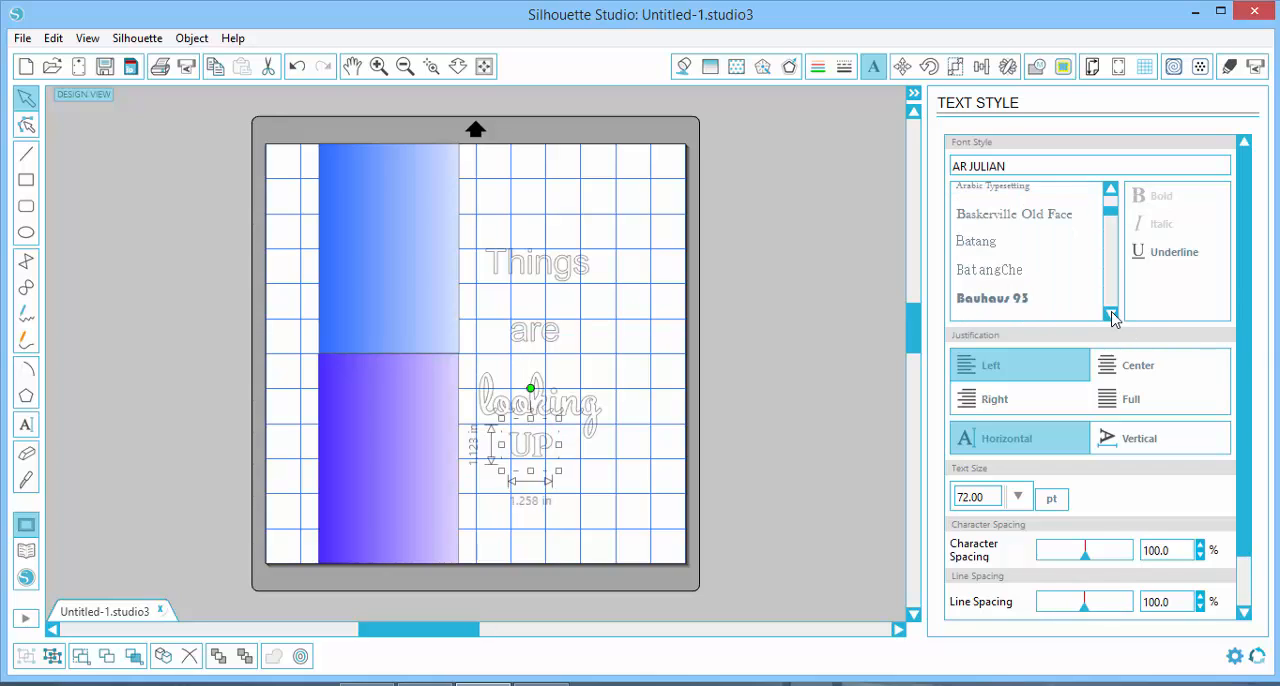
pyautogui.click(1110, 313)
pyautogui.click(1013, 264)
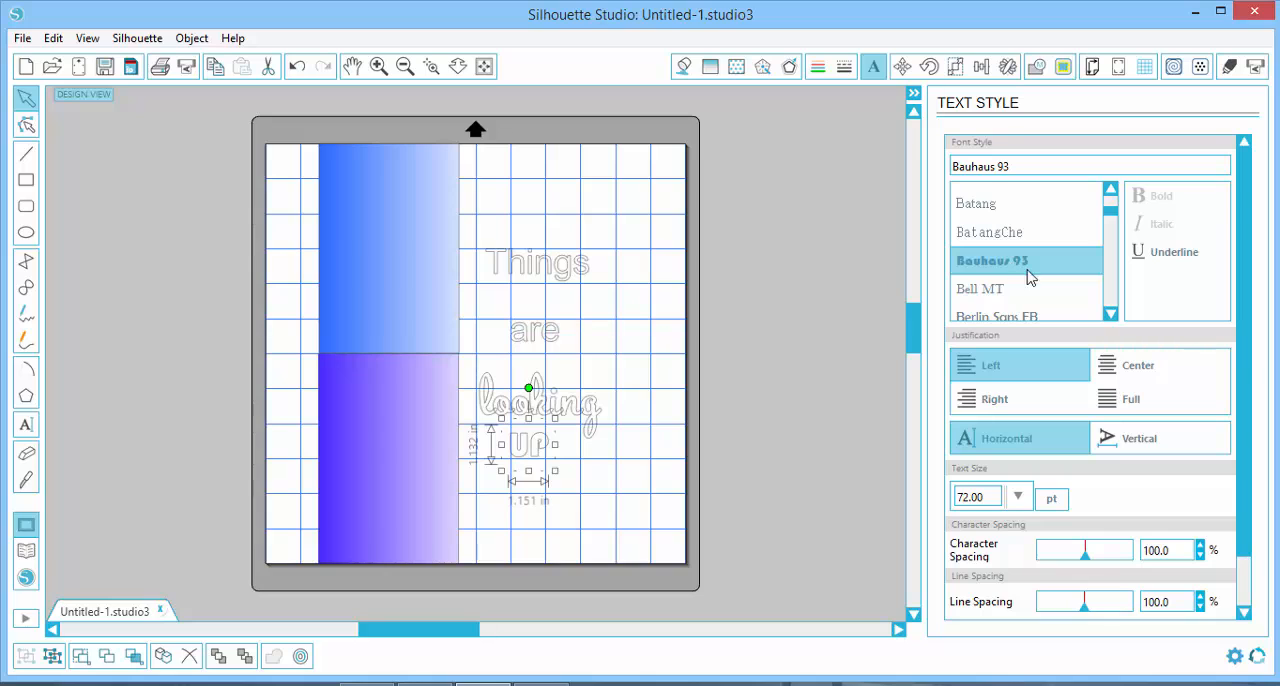
pyautogui.click(1111, 314)
pyautogui.click(1111, 314)
pyautogui.click(1111, 314)
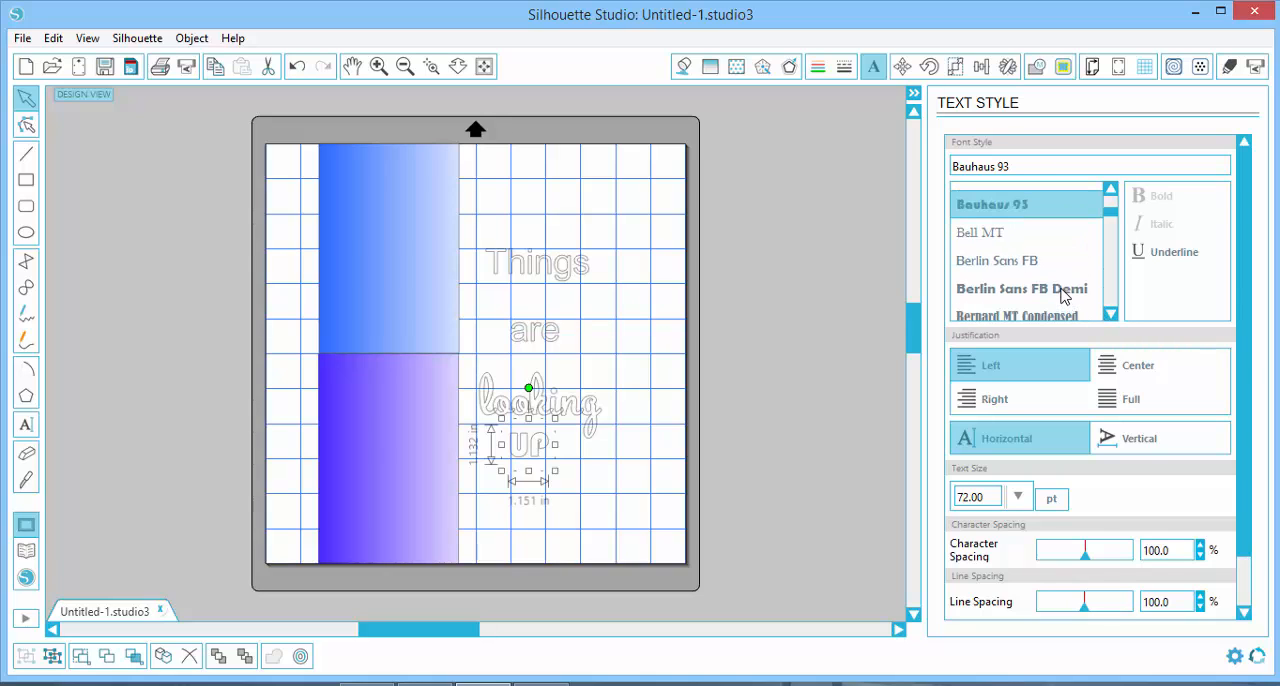
pyautogui.click(1065, 293)
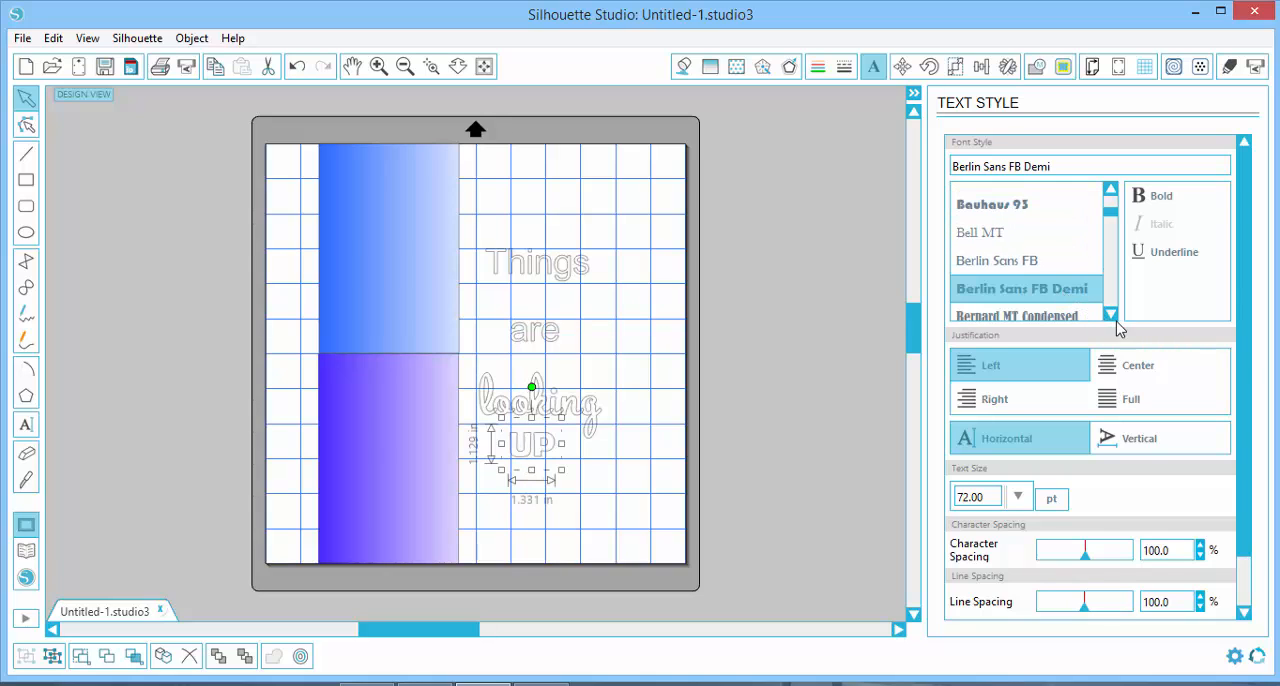
# Set the word "UP" in Bernard MT Condensed and enlarge it to about 2.13 by 2.58 in just beneath "looking"
pyautogui.click(1040, 318)
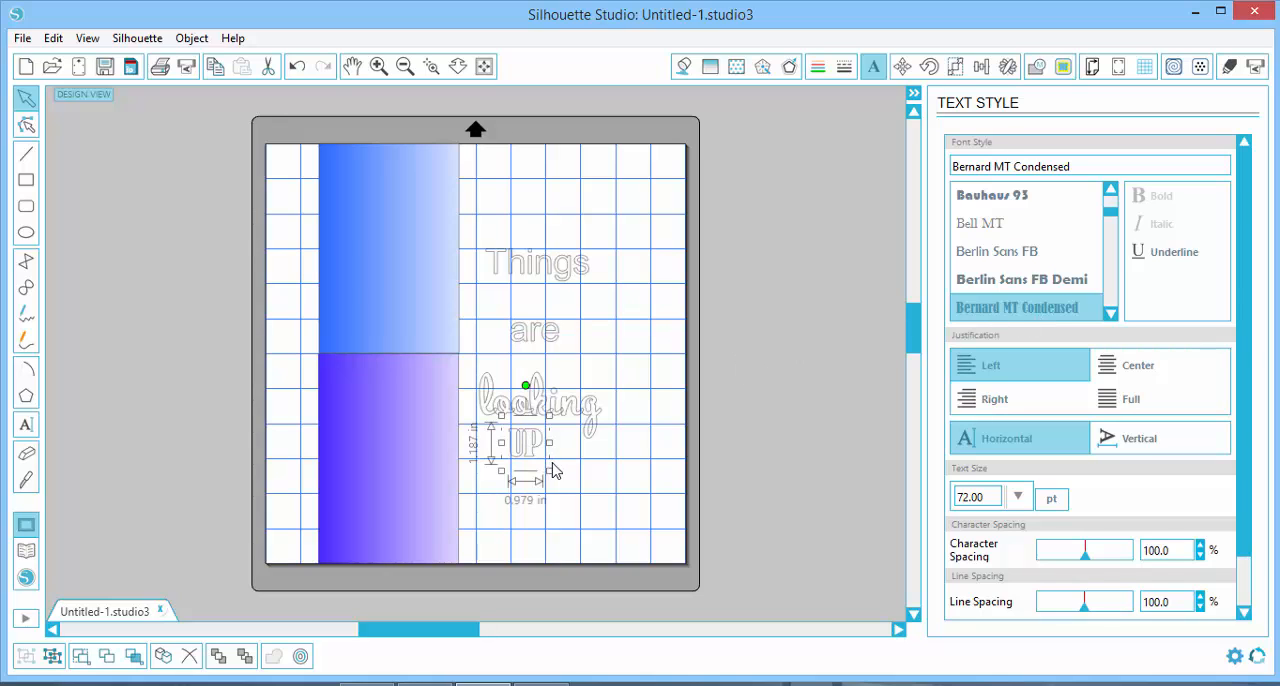
pyautogui.moveTo(549, 471)
pyautogui.mouseDown()
pyautogui.moveTo(613, 525)
pyautogui.moveTo(553, 458)
pyautogui.mouseUp()
pyautogui.moveTo(585, 511); pyautogui.dragTo(572, 497)
pyautogui.moveTo(546, 452); pyautogui.dragTo(547, 451)
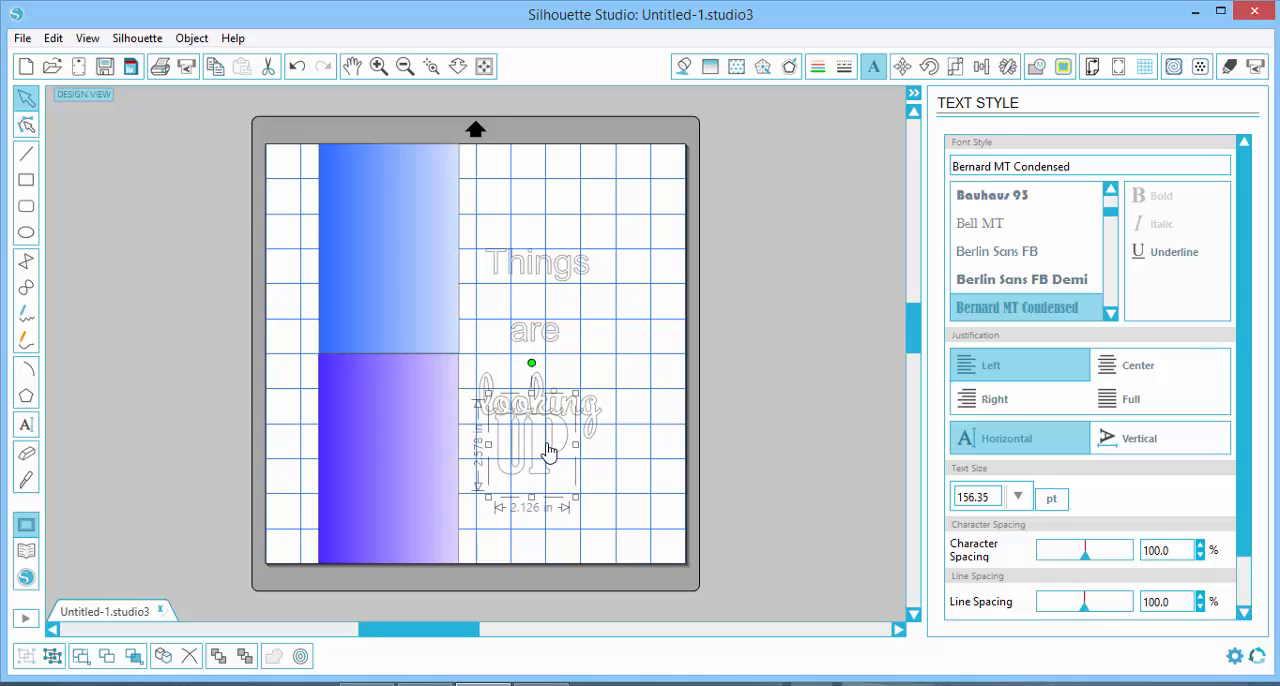
pyautogui.click(613, 490)
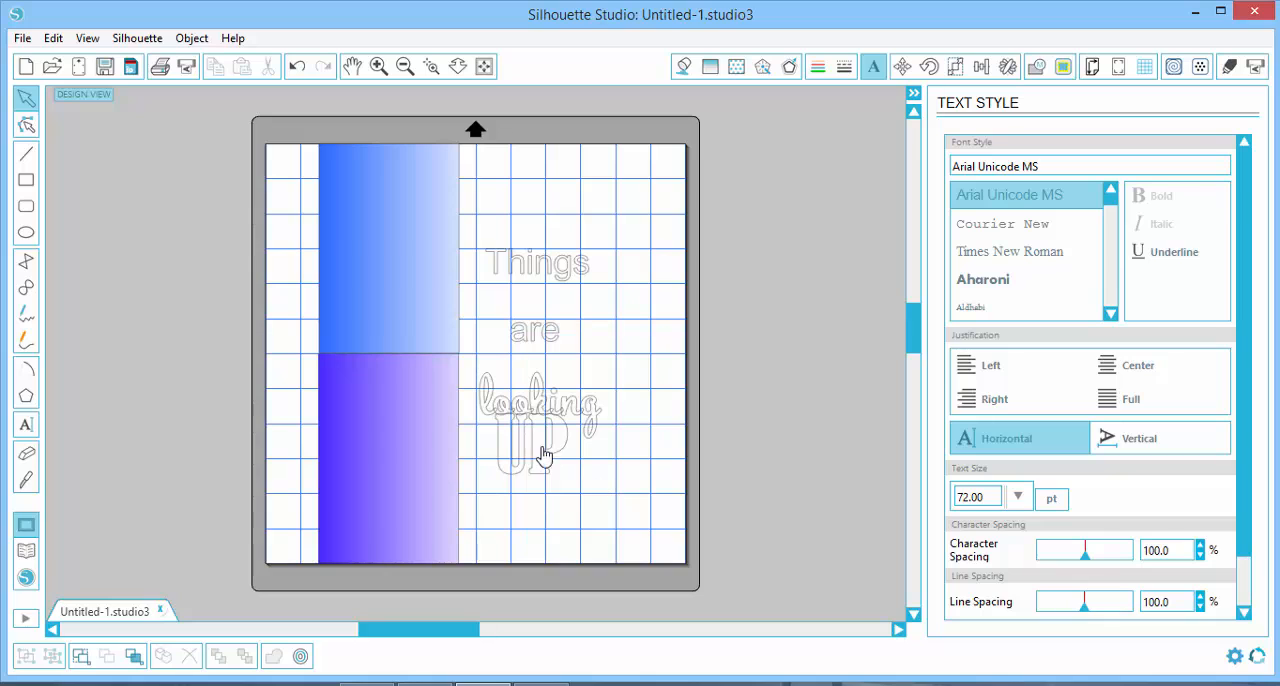
# Set the words "Things" and "are" in the Cooper Black font
pyautogui.click(568, 276)
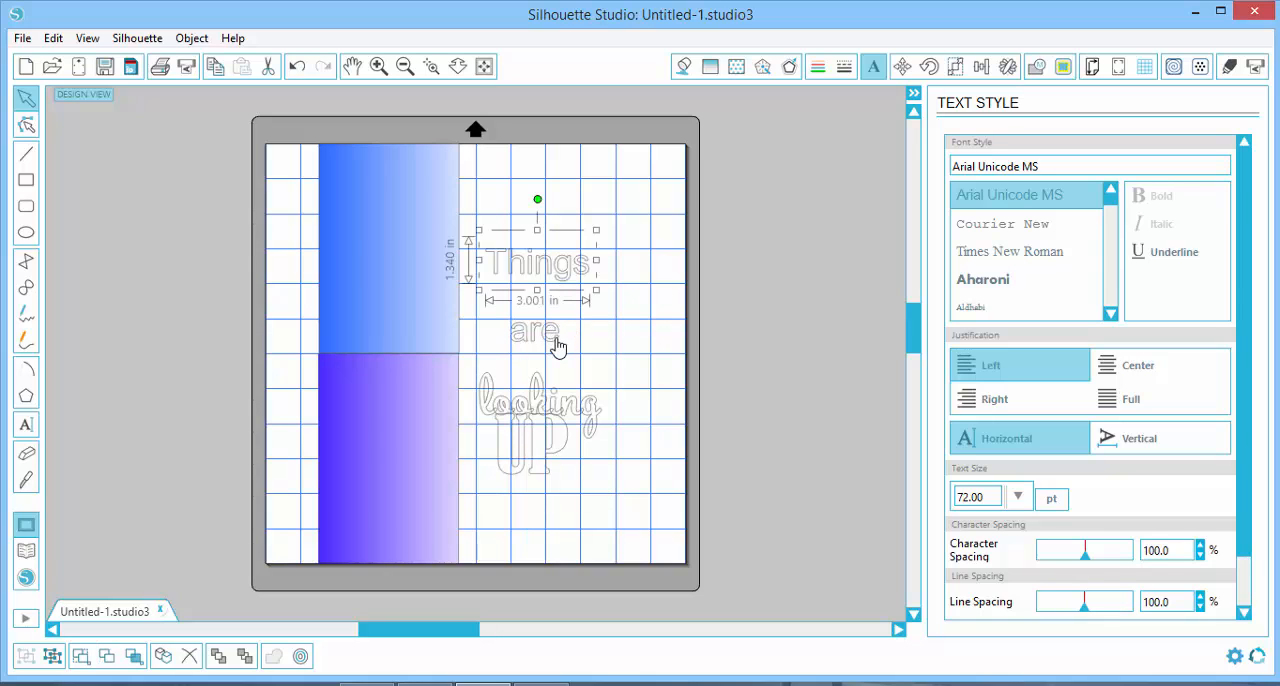
pyautogui.keyDown('shift'); pyautogui.click(558, 347); pyautogui.keyUp('shift')
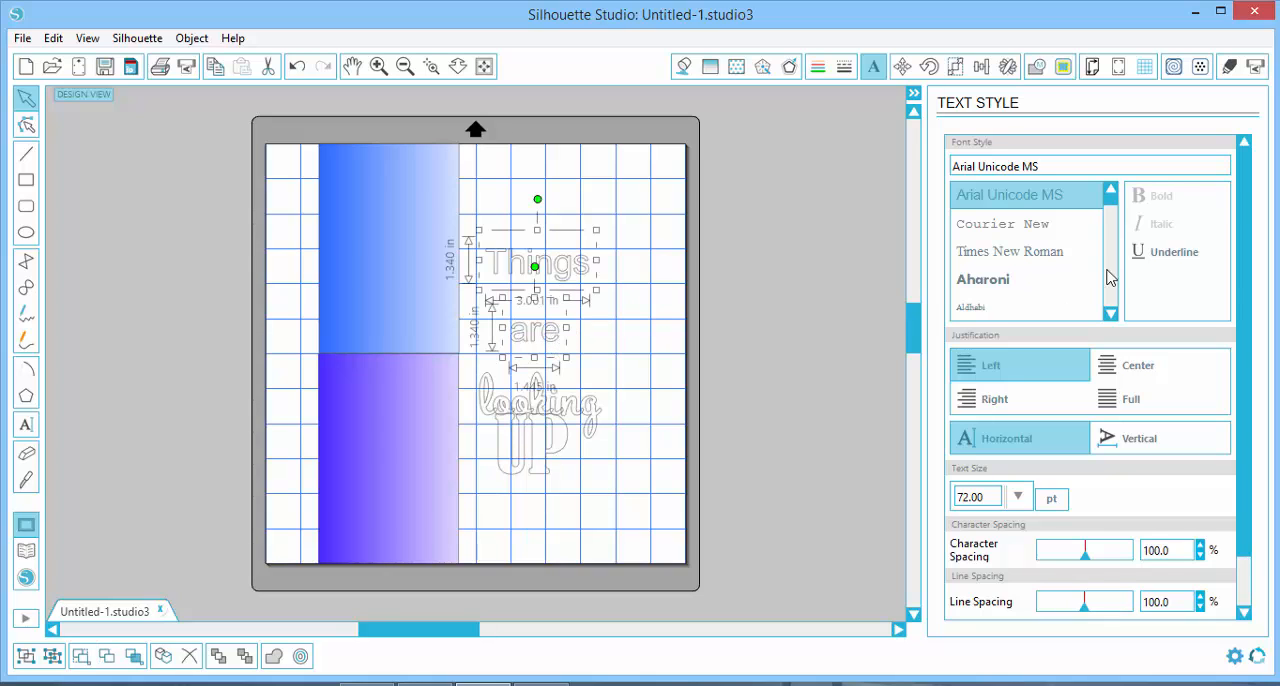
pyautogui.scroll(-10, 1030, 250)
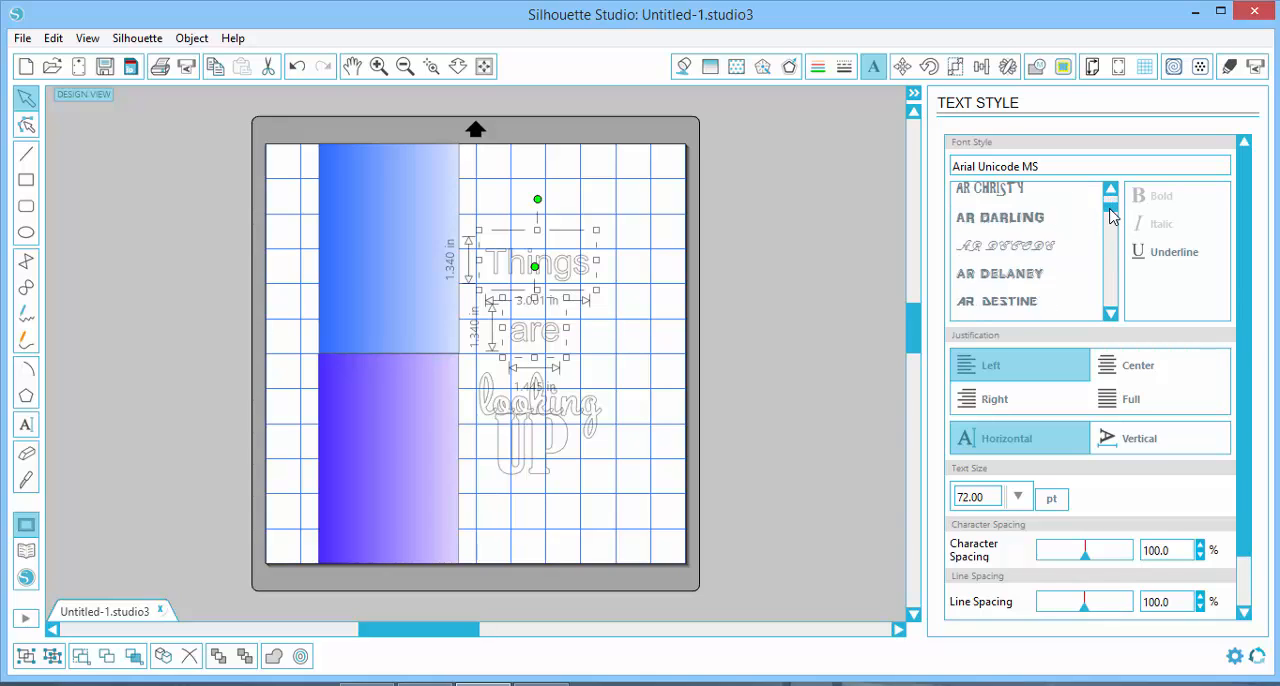
pyautogui.click(1003, 298)
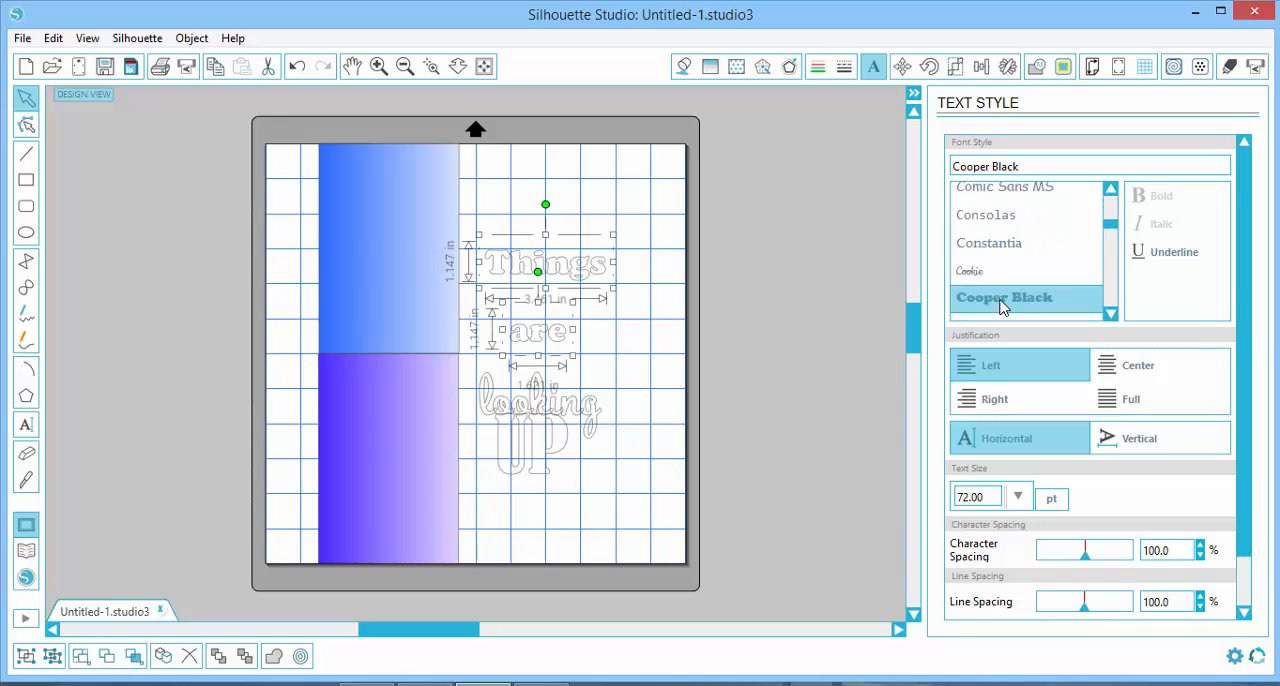
pyautogui.click(651, 334)
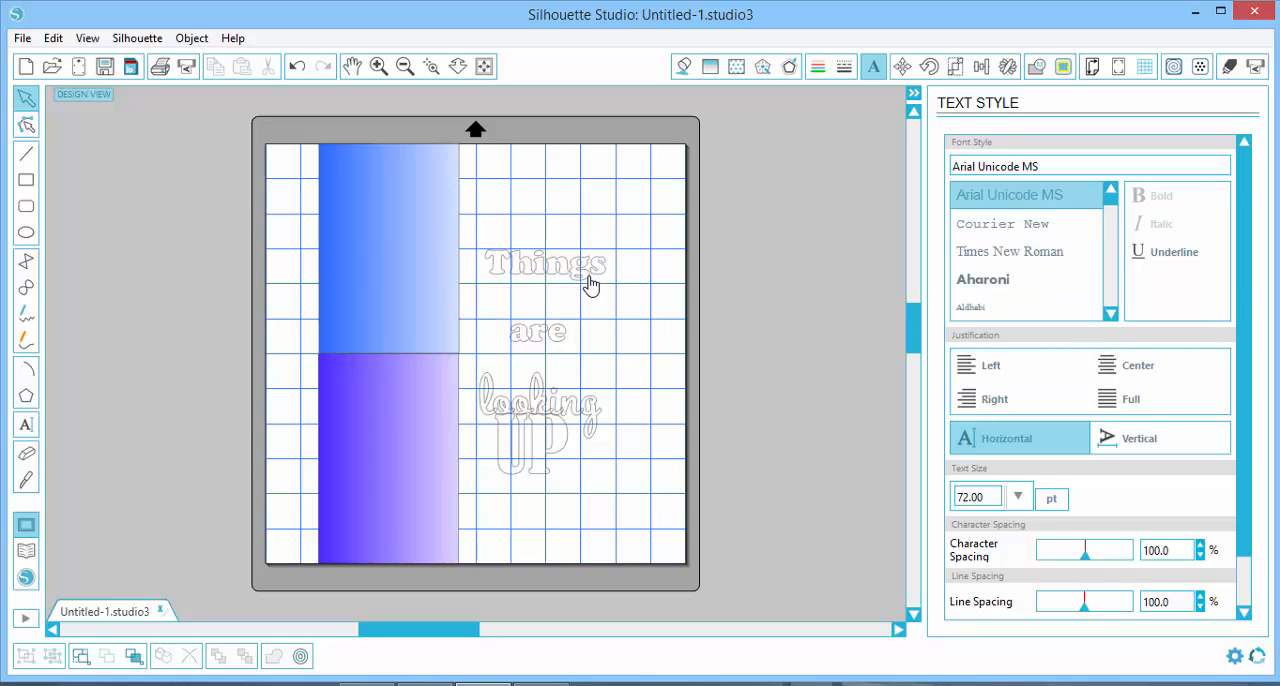
# Move "are" down onto the upper right part of "looking" and place "Things" so it slightly overlaps the top of "are"
pyautogui.moveTo(590, 285); pyautogui.dragTo(592, 383)
pyautogui.click(565, 346)
pyautogui.click(586, 344)
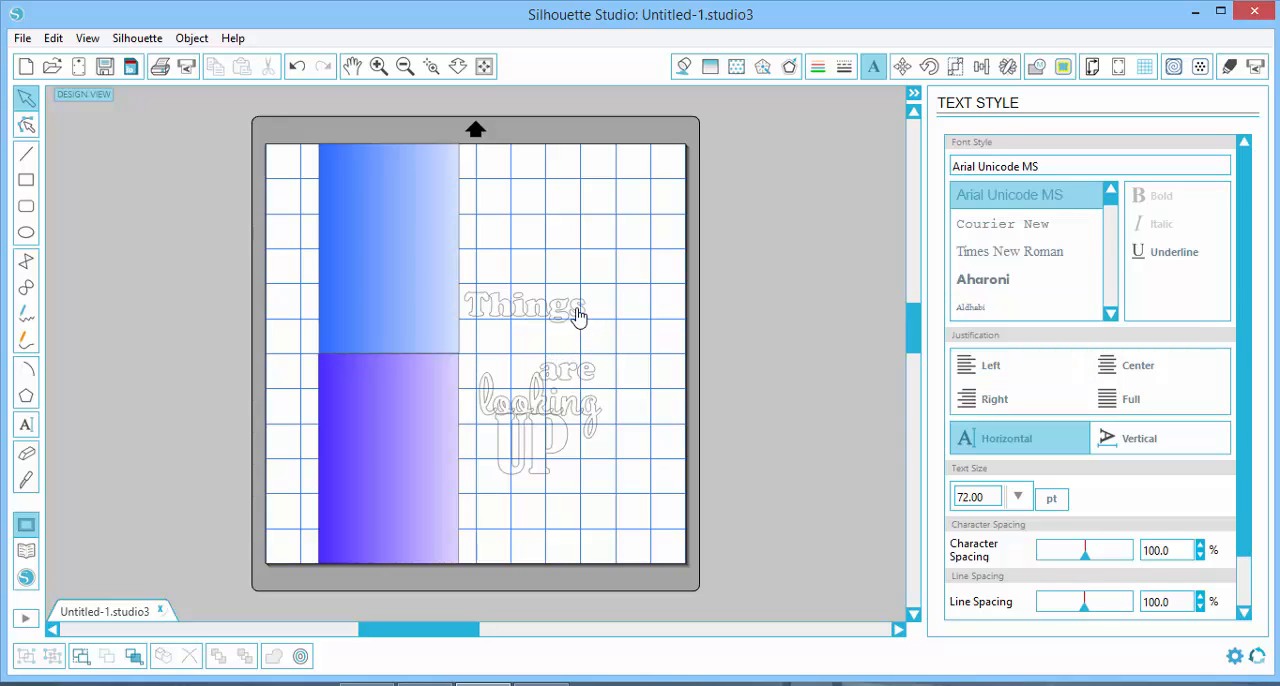
pyautogui.moveTo(577, 317); pyautogui.dragTo(584, 362)
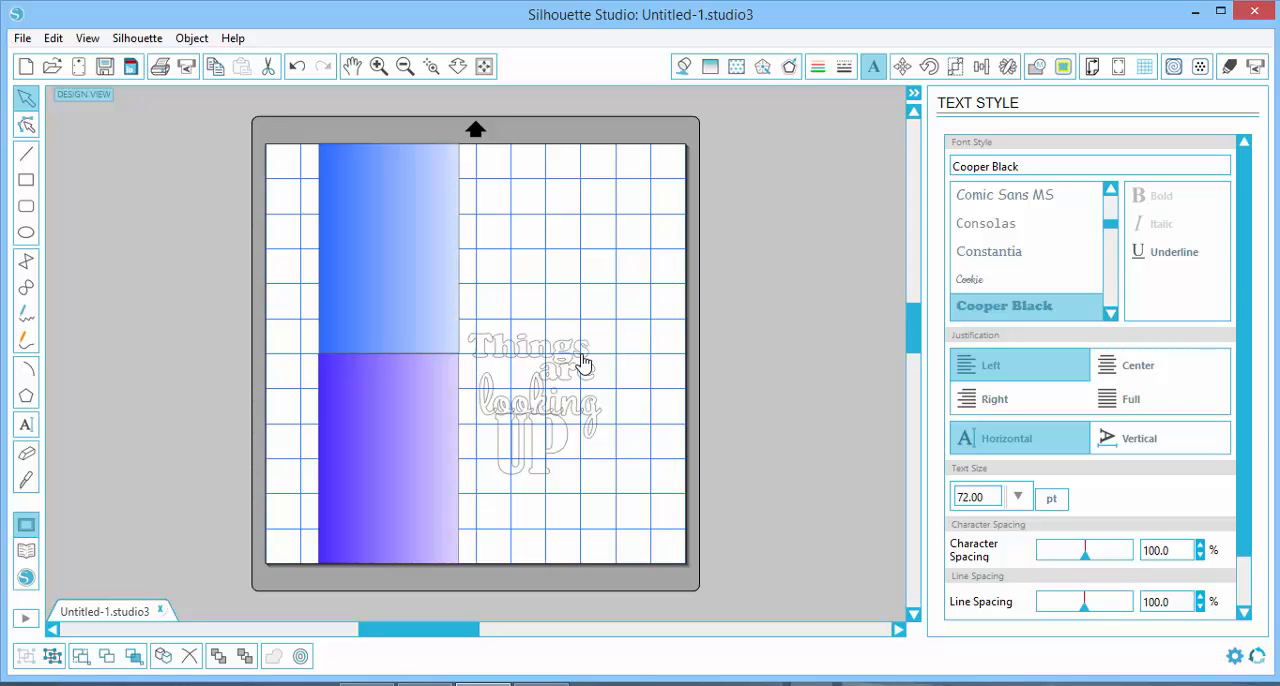
pyautogui.click(584, 362)
# Stretch the words "Things" and "are" together vertically to a height of about 1.415 in each
pyautogui.click(379, 66)
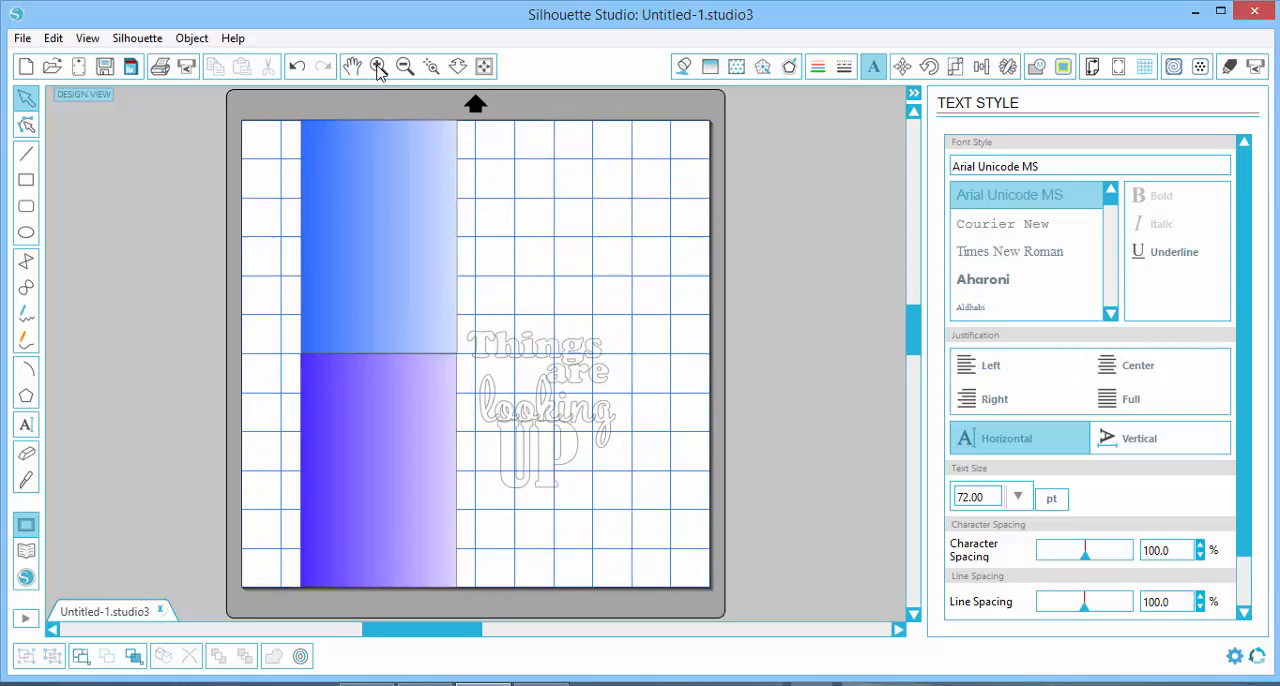
pyautogui.click(379, 66)
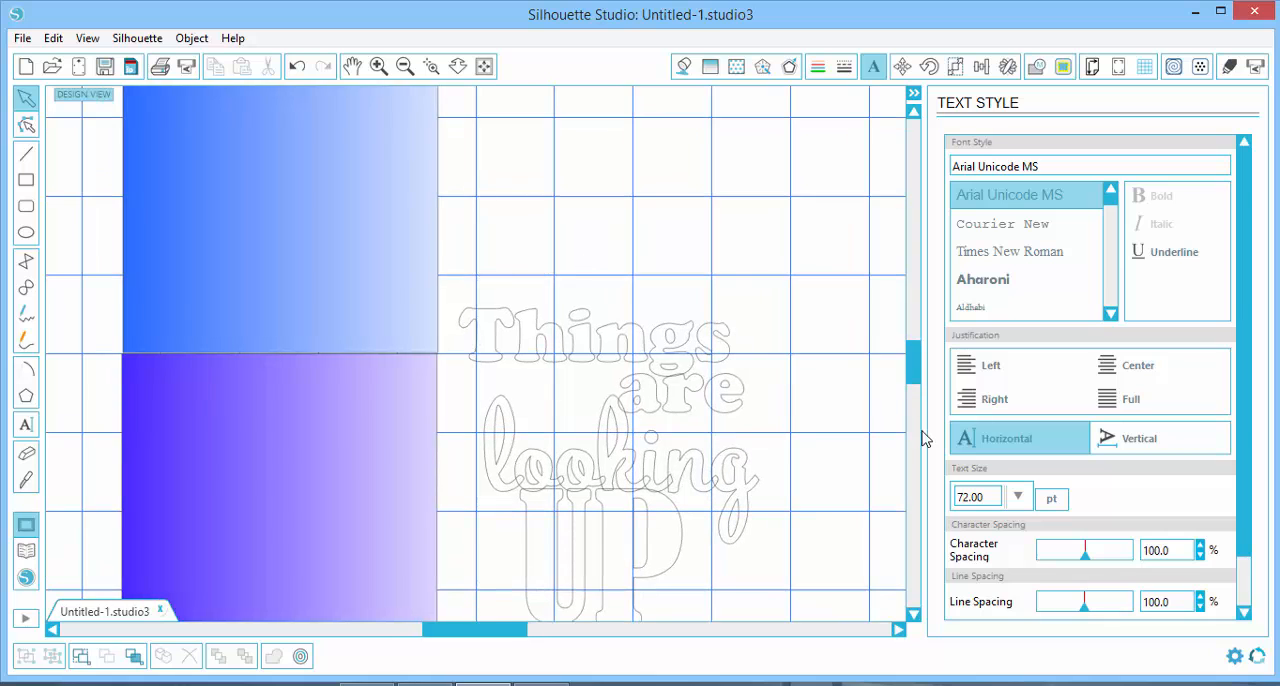
pyautogui.scroll(-2, 843, 425)
pyautogui.scroll(2, 833, 418)
pyautogui.click(484, 68)
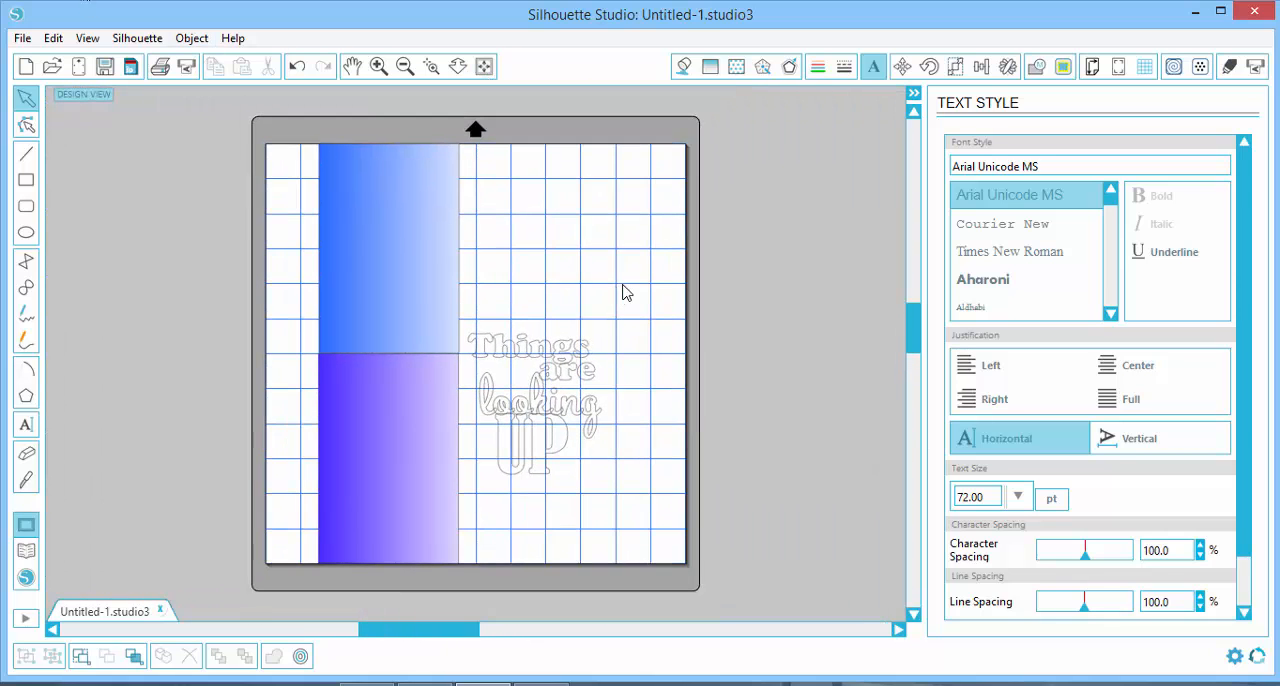
pyautogui.click(531, 348)
pyautogui.moveTo(528, 320); pyautogui.dragTo(528, 310)
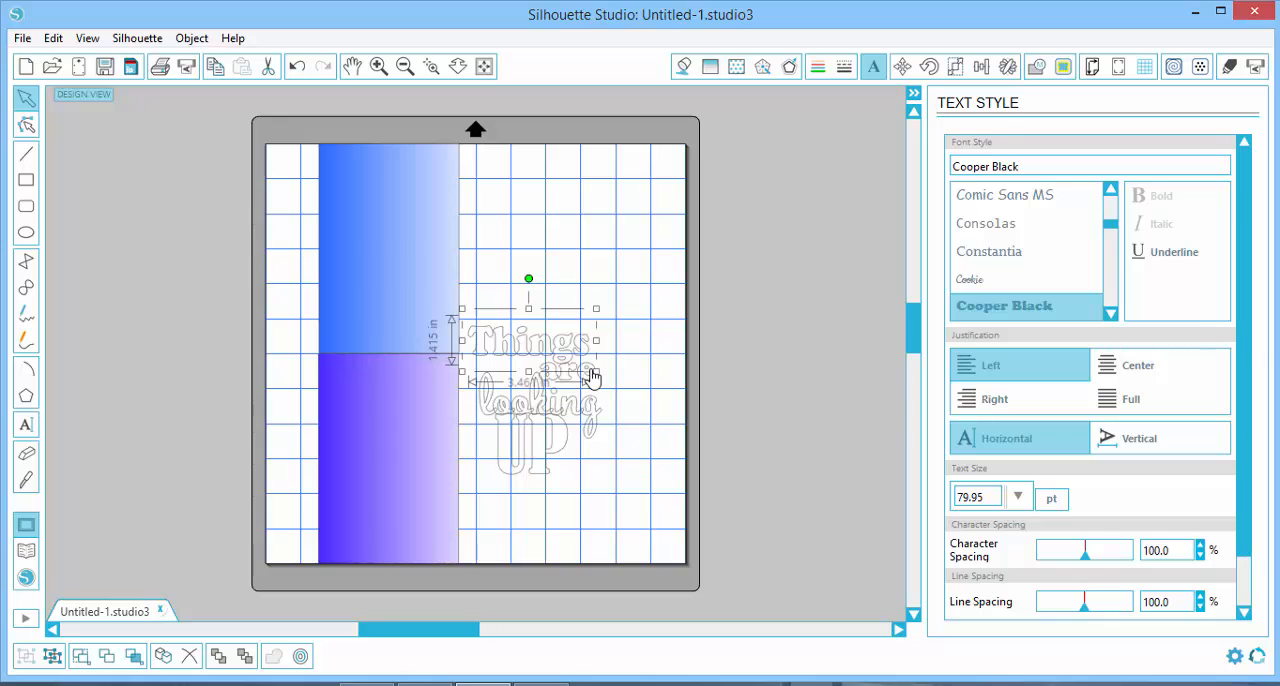
pyautogui.hotkey('ctrl', 'z')
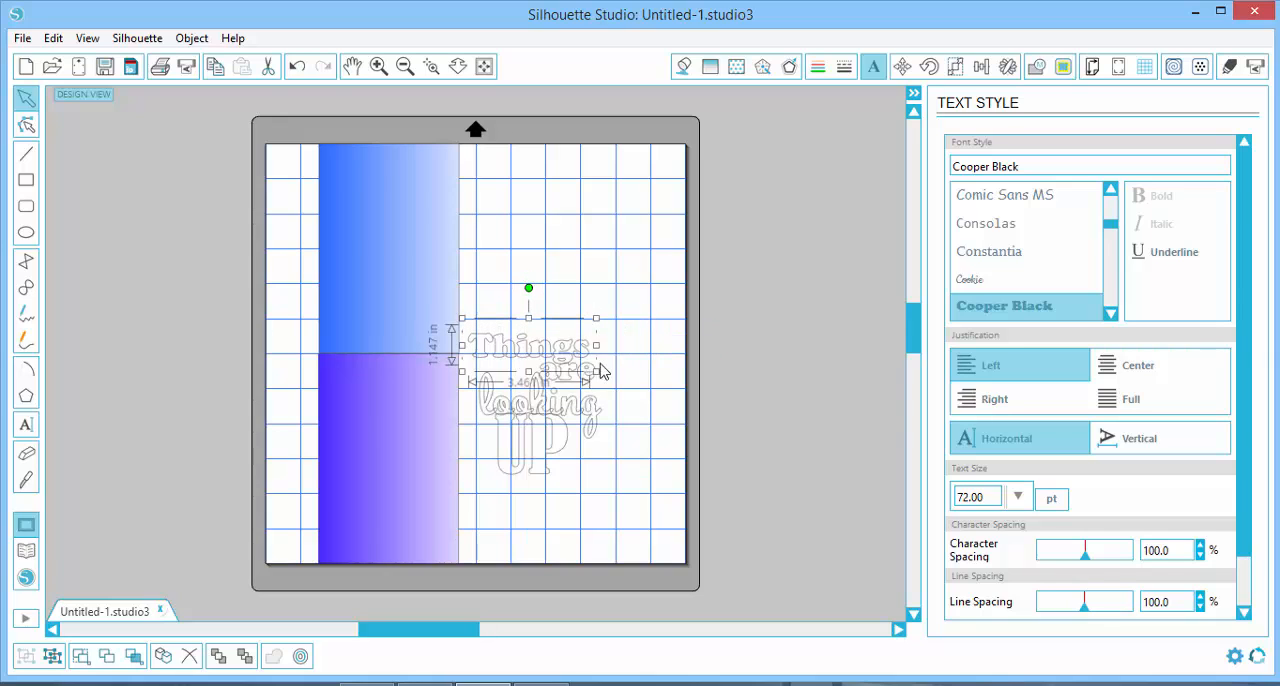
pyautogui.keyDown('shift'); pyautogui.click(587, 382); pyautogui.keyUp('shift')
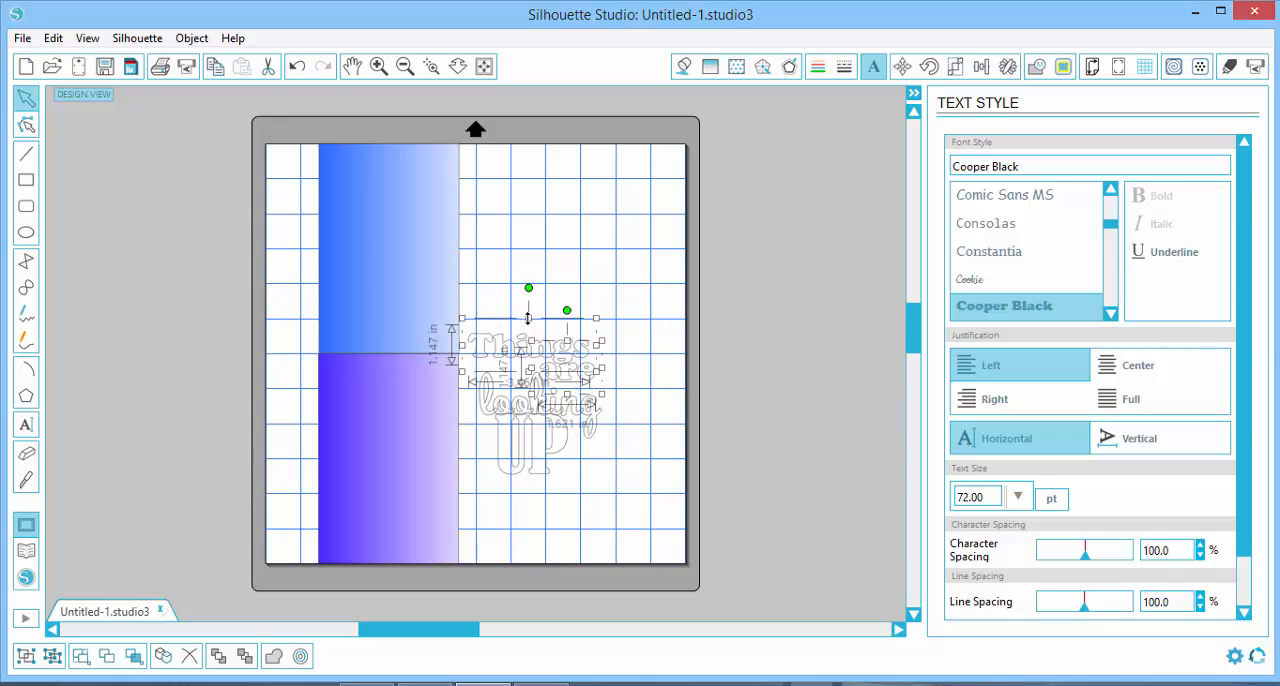
pyautogui.moveTo(529, 318); pyautogui.dragTo(529, 308)
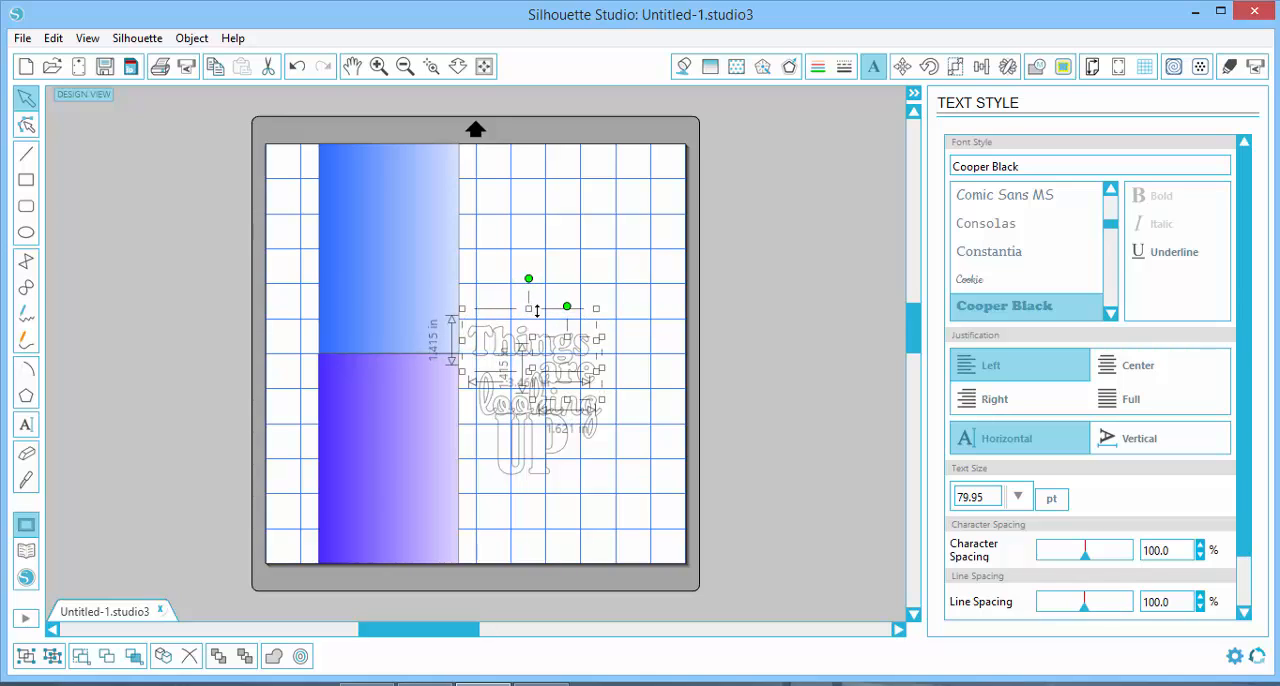
pyautogui.click(636, 305)
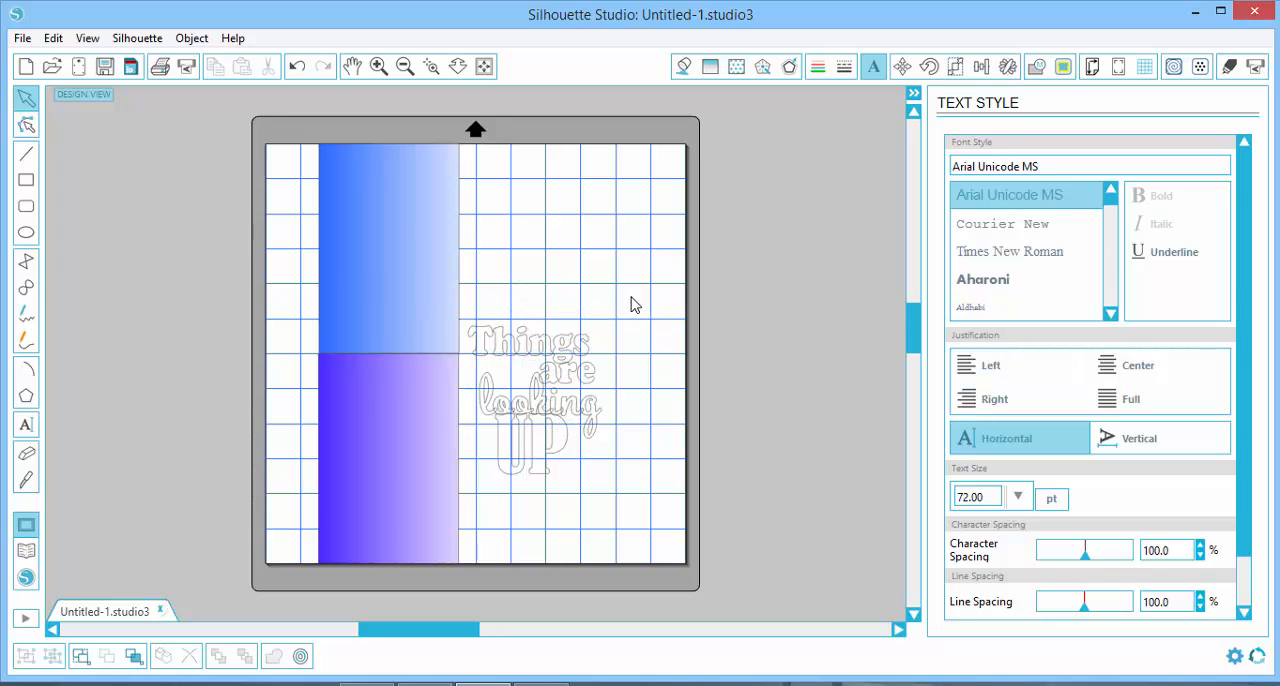
# Tighten the character spacing of "Things" and "are" to about 87.7% so their letters overlap
pyautogui.click(379, 66)
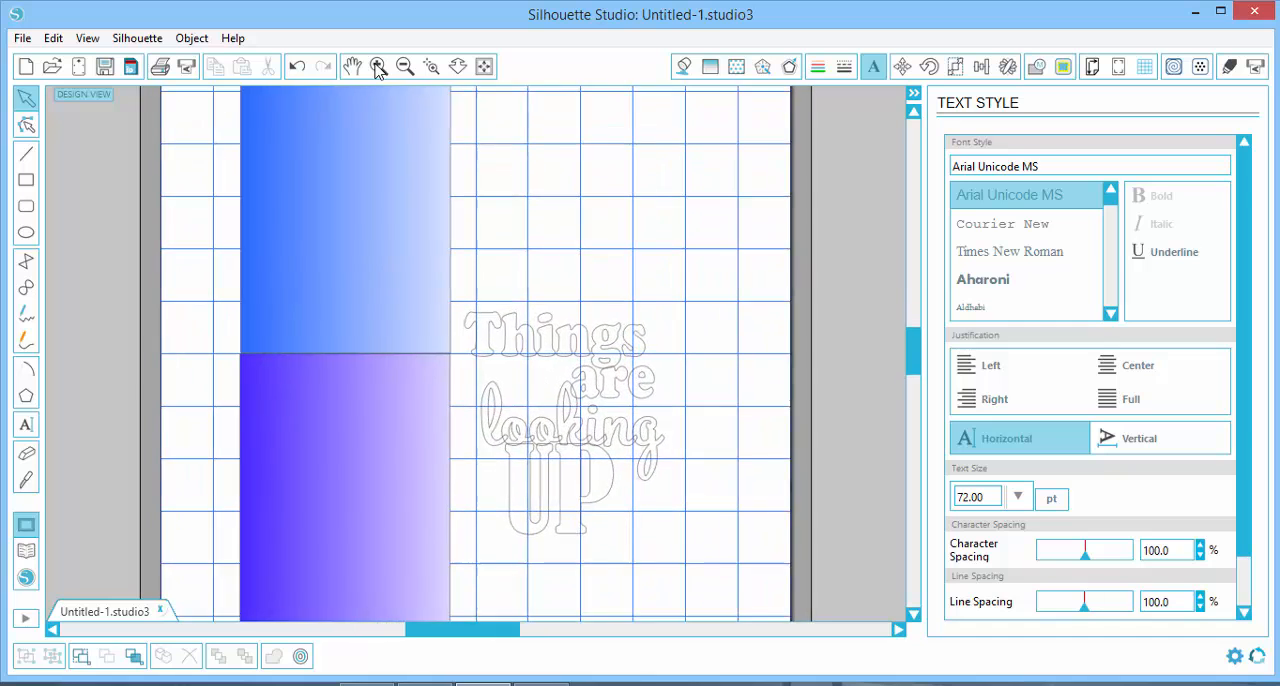
pyautogui.click(379, 66)
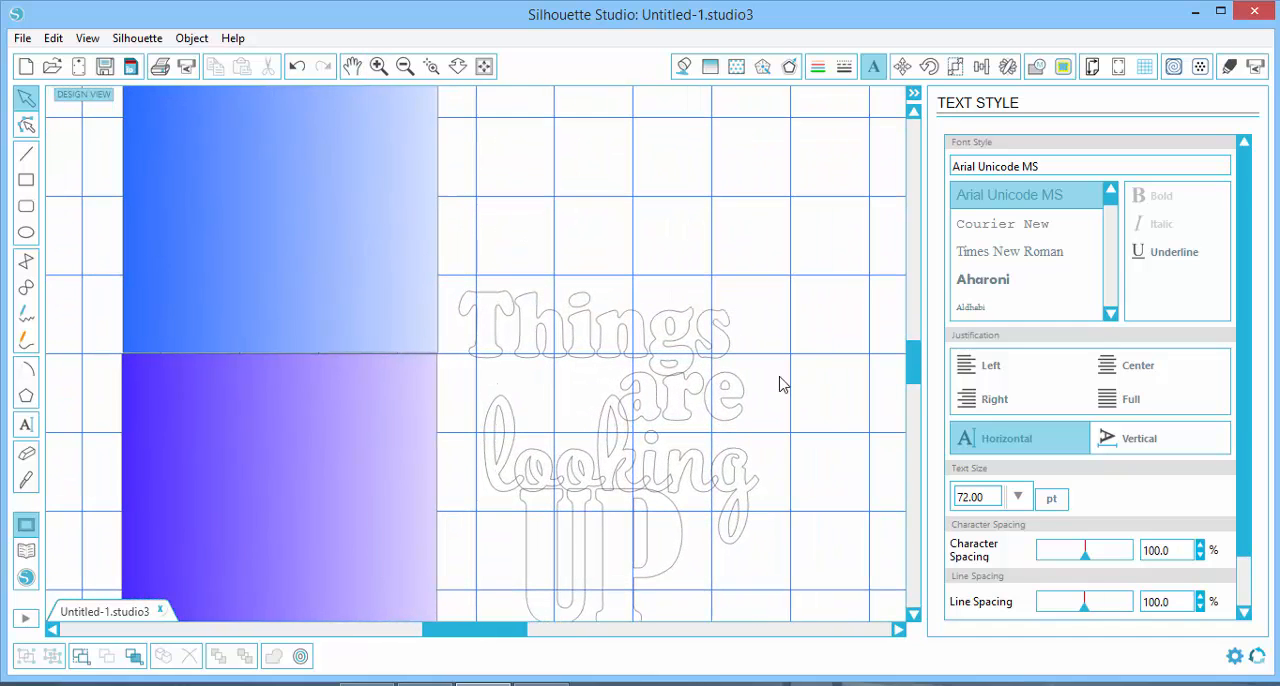
pyautogui.click(650, 358)
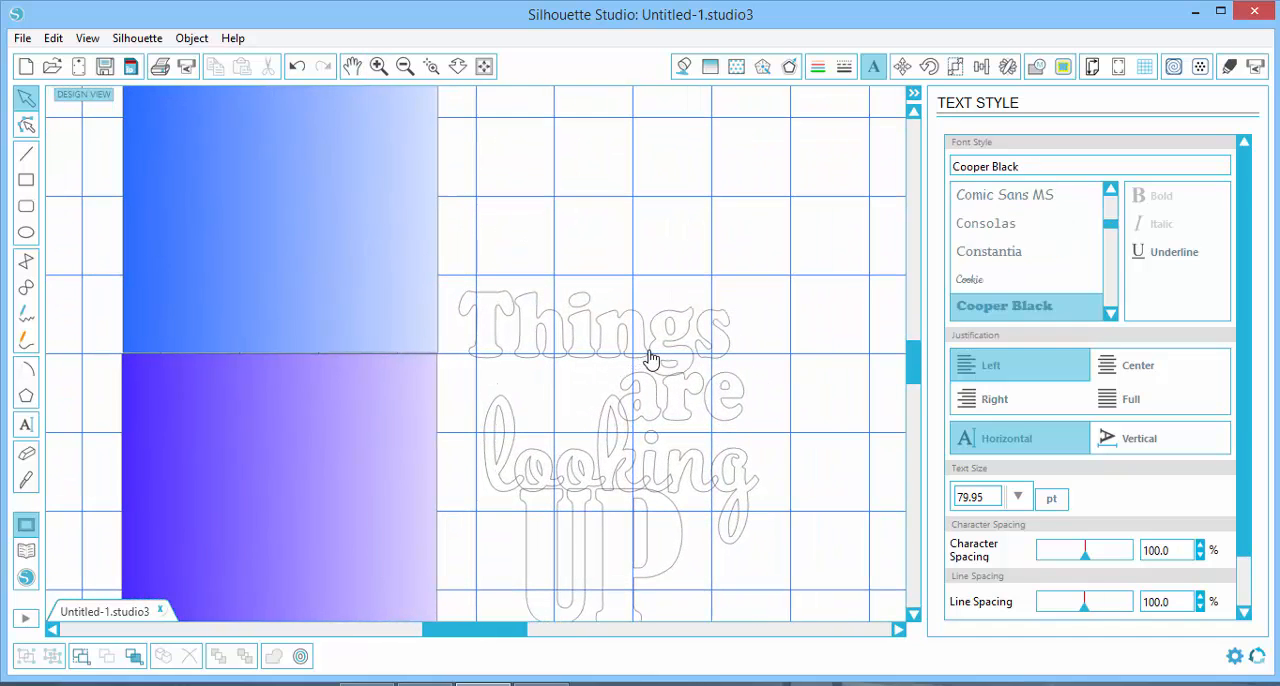
pyautogui.click(650, 358)
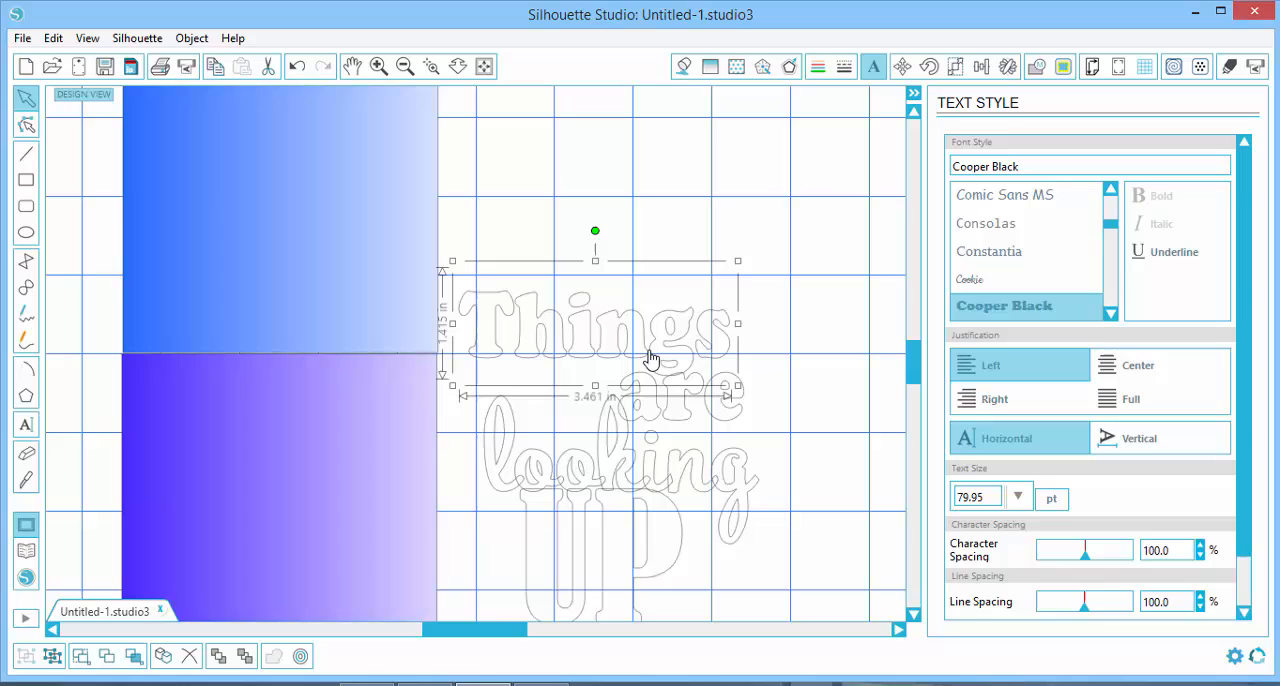
pyautogui.keyDown('shift'); pyautogui.click(686, 414); pyautogui.keyUp('shift')
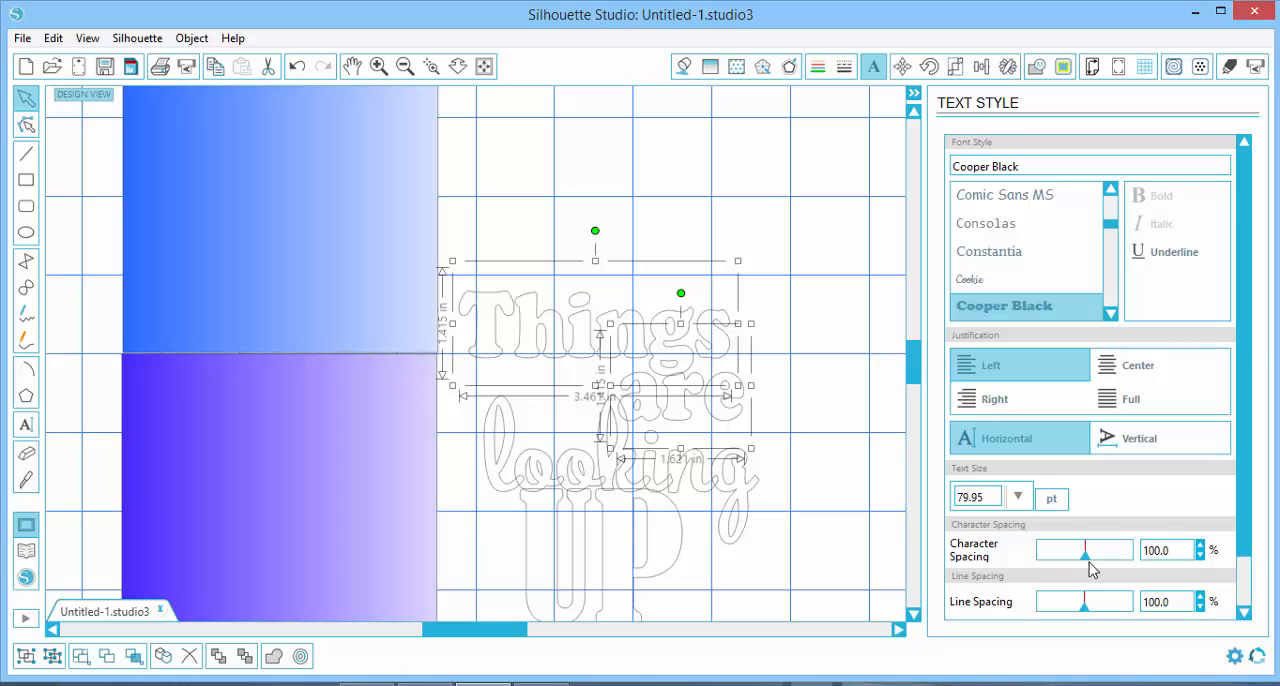
pyautogui.moveTo(1088, 562); pyautogui.dragTo(1081, 561)
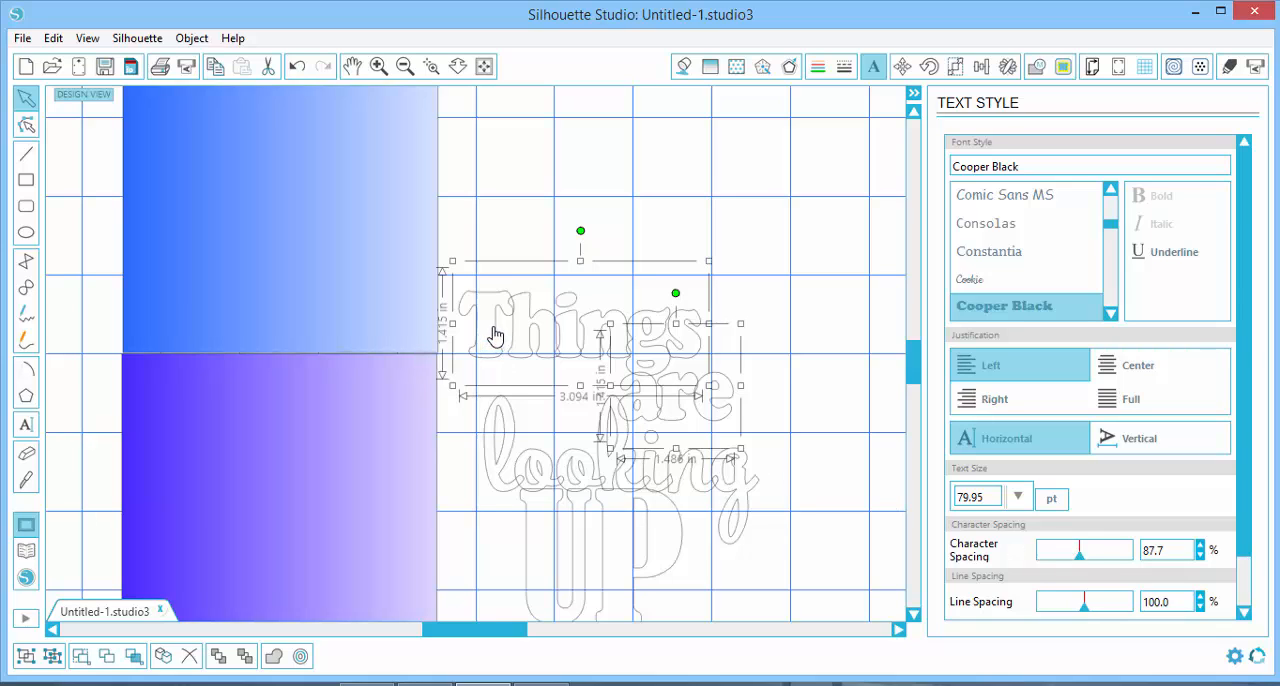
pyautogui.moveTo(1078, 557); pyautogui.dragTo(1086, 565)
pyautogui.moveTo(1084, 558); pyautogui.dragTo(1081, 558)
# Weld the words "Things" and "are" together
pyautogui.rightClick(650, 345)
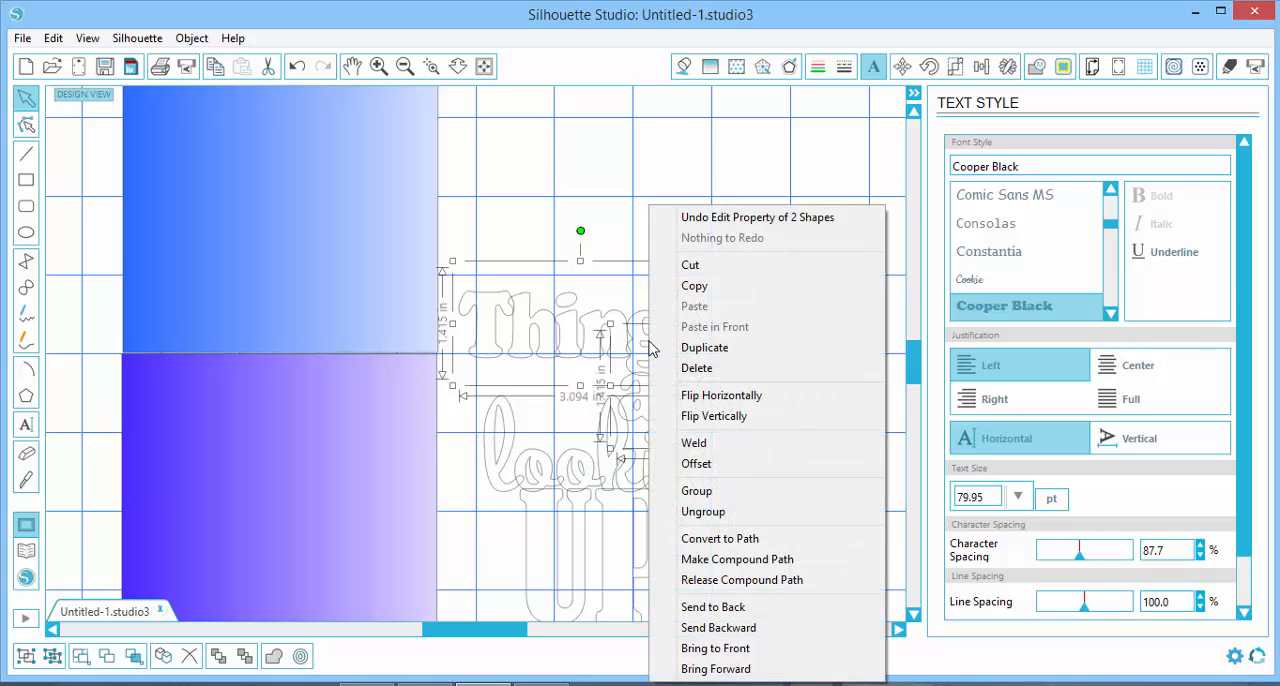
pyautogui.click(694, 443)
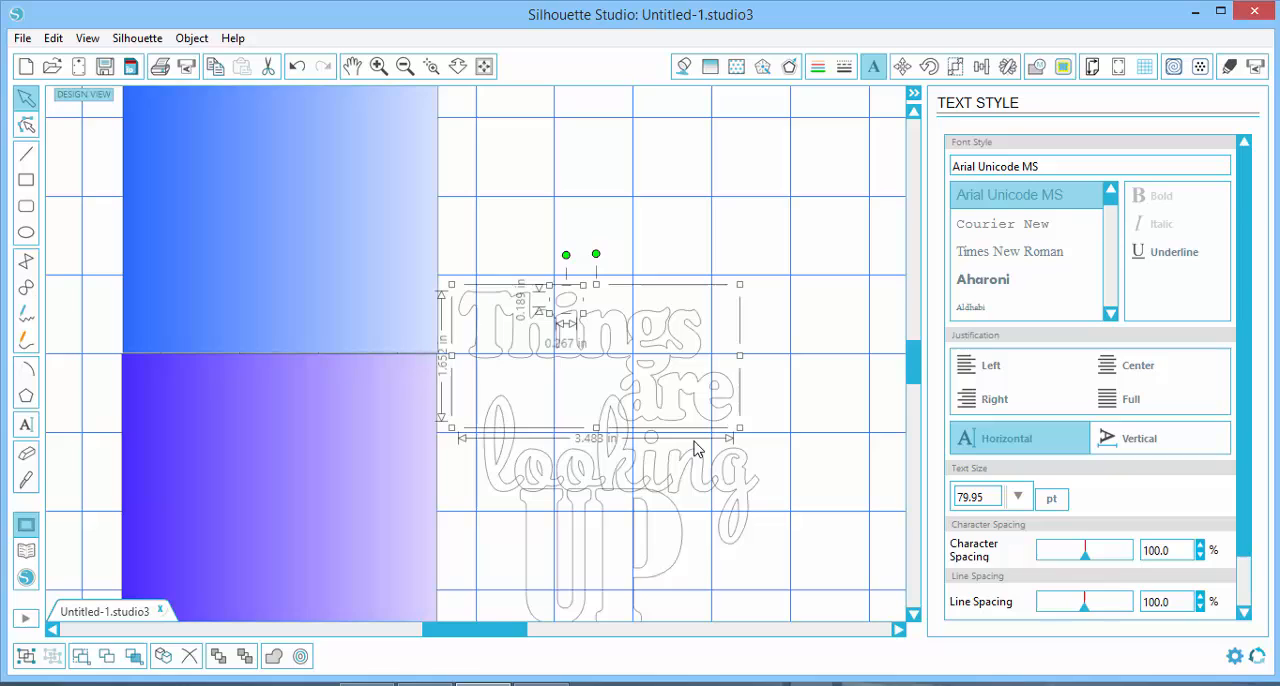
pyautogui.click(774, 328)
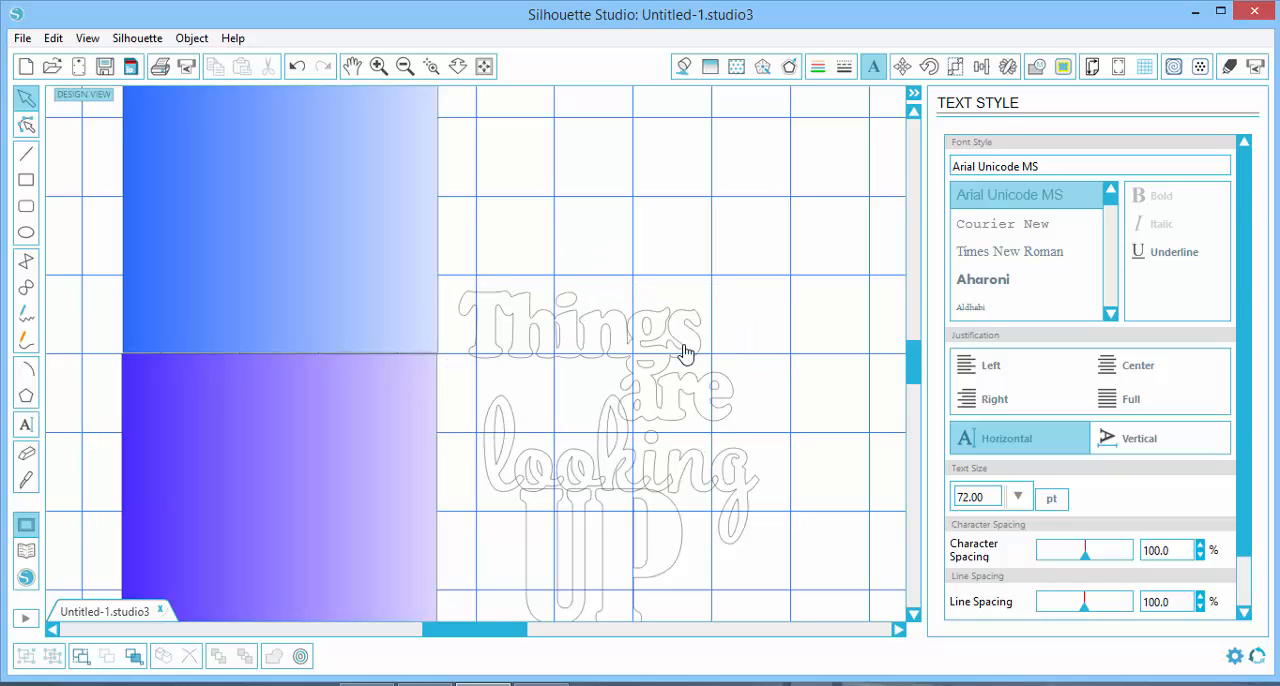
# Weld the joined "Things are" shape with the words "looking" and "UP" into one outline
pyautogui.click(631, 494)
pyautogui.click(648, 272)
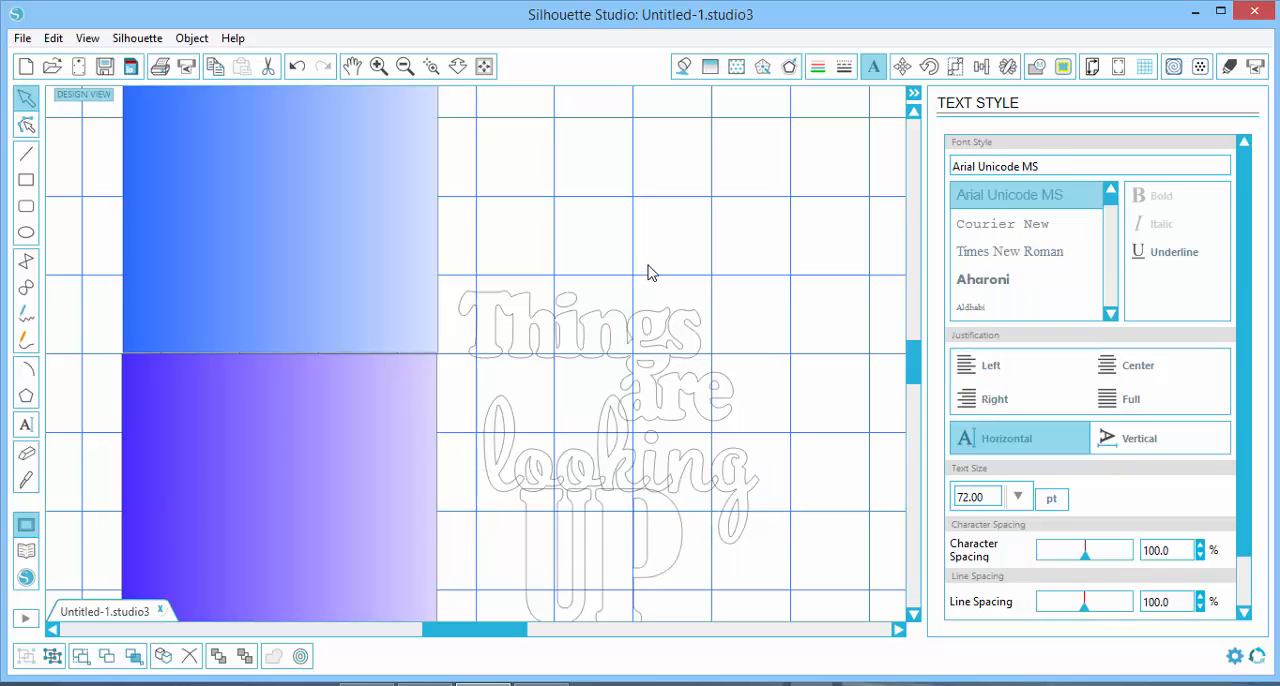
pyautogui.moveTo(437, 251); pyautogui.dragTo(752, 637)
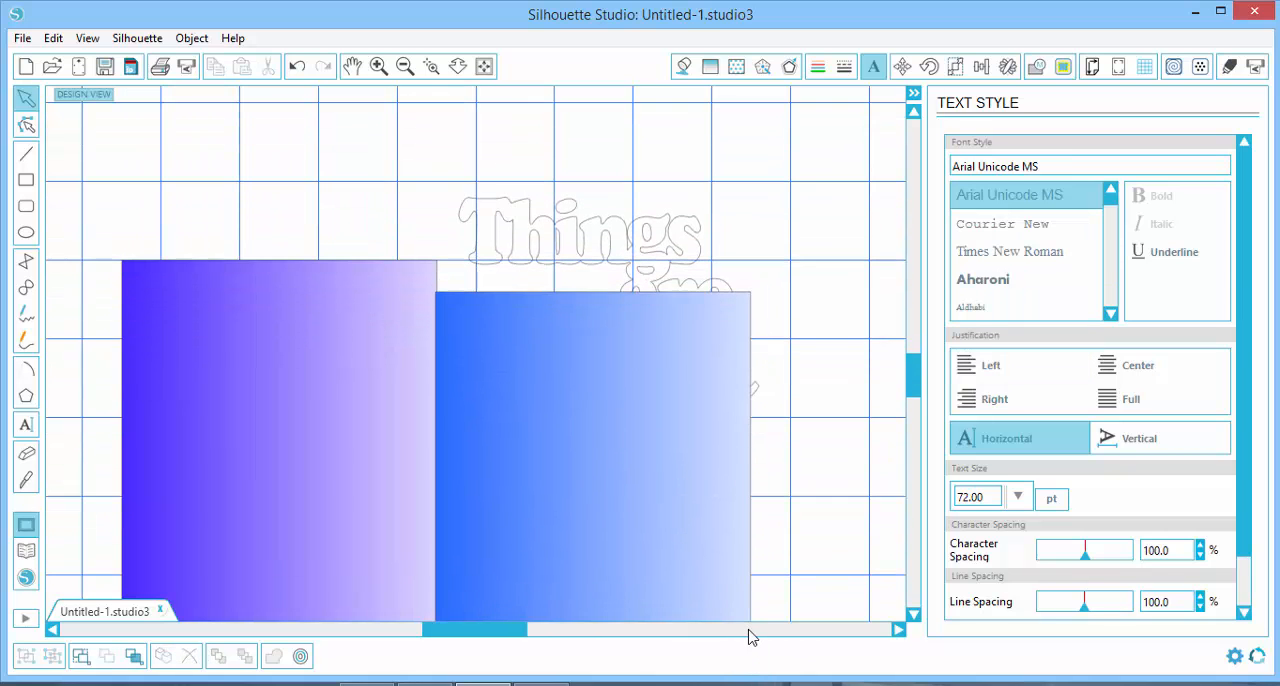
pyautogui.moveTo(917, 383); pyautogui.dragTo(918, 400)
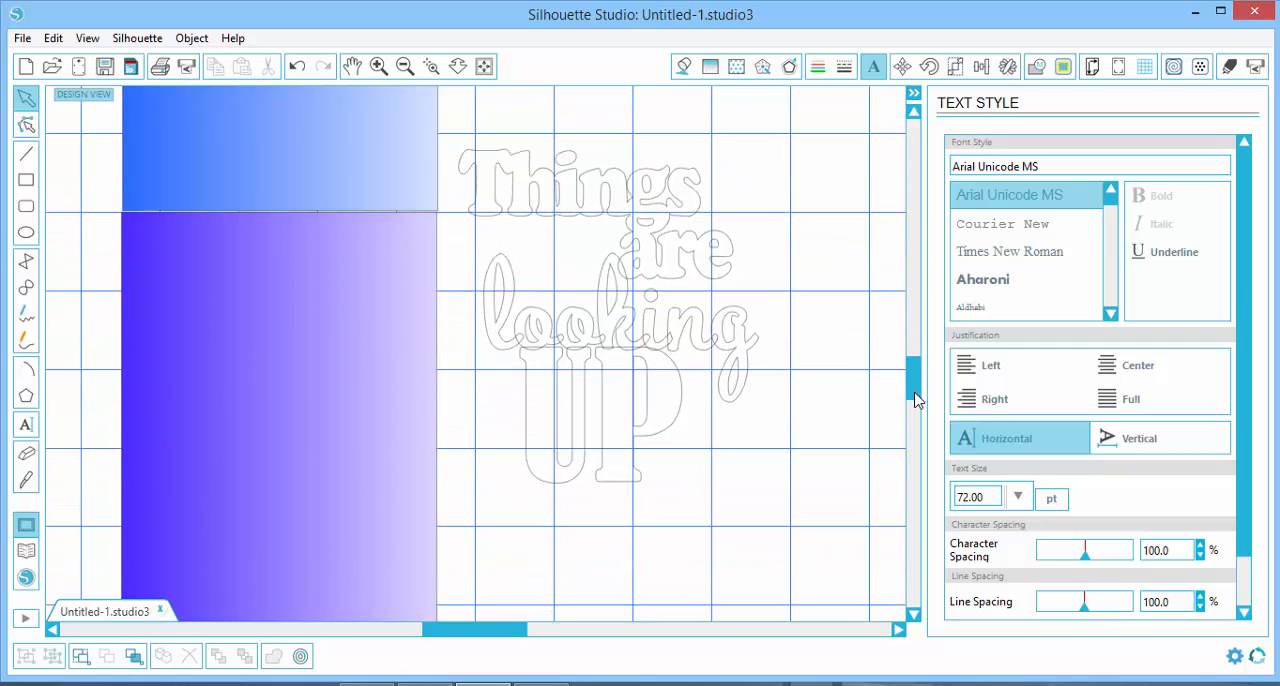
pyautogui.moveTo(448, 104); pyautogui.dragTo(822, 542)
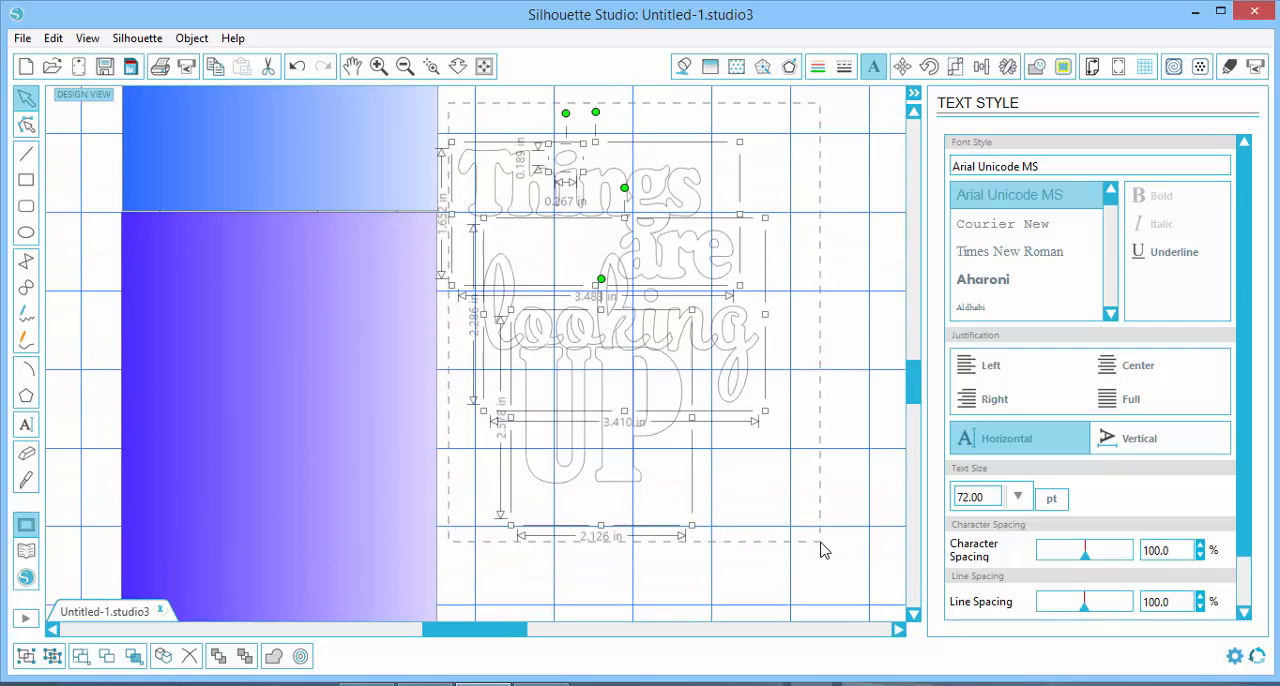
pyautogui.rightClick(684, 396)
pyautogui.click(722, 440)
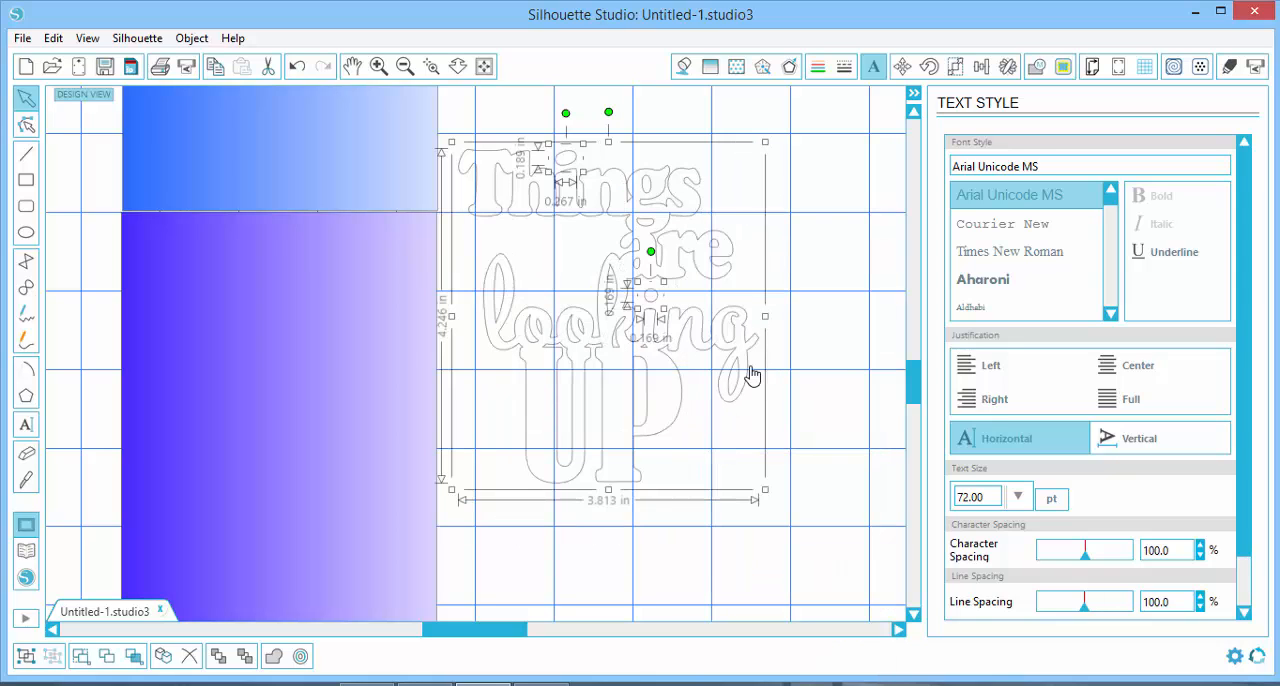
pyautogui.click(812, 269)
pyautogui.scroll(3, 836, 300)
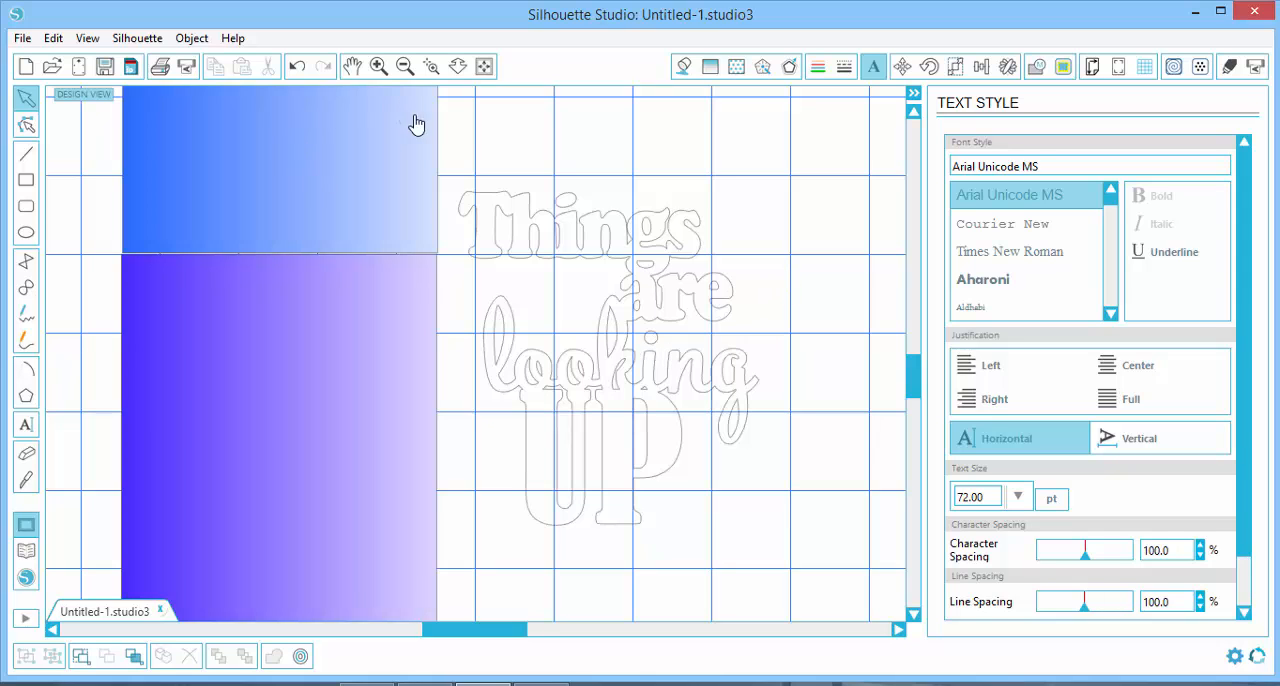
# Group all pieces of the welded phrase, including the loose dots of the letters i, and shift the group slightly upward
pyautogui.moveTo(448, 127); pyautogui.dragTo(791, 587)
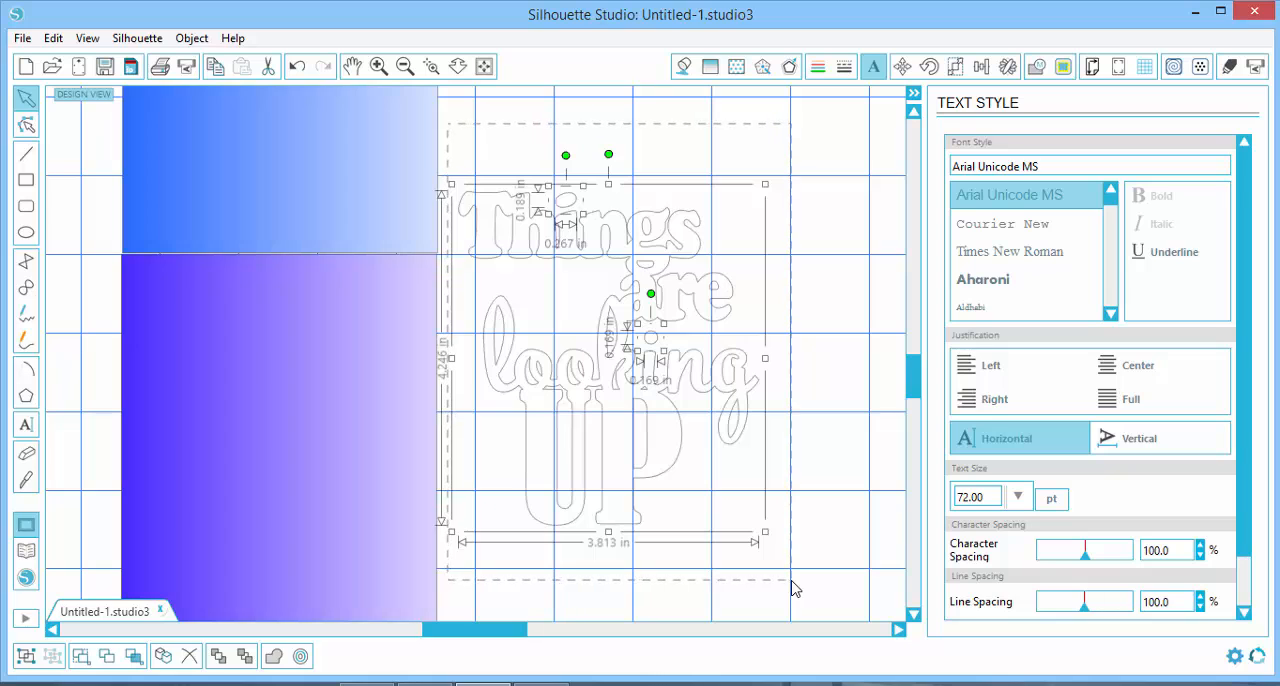
pyautogui.rightClick(616, 393)
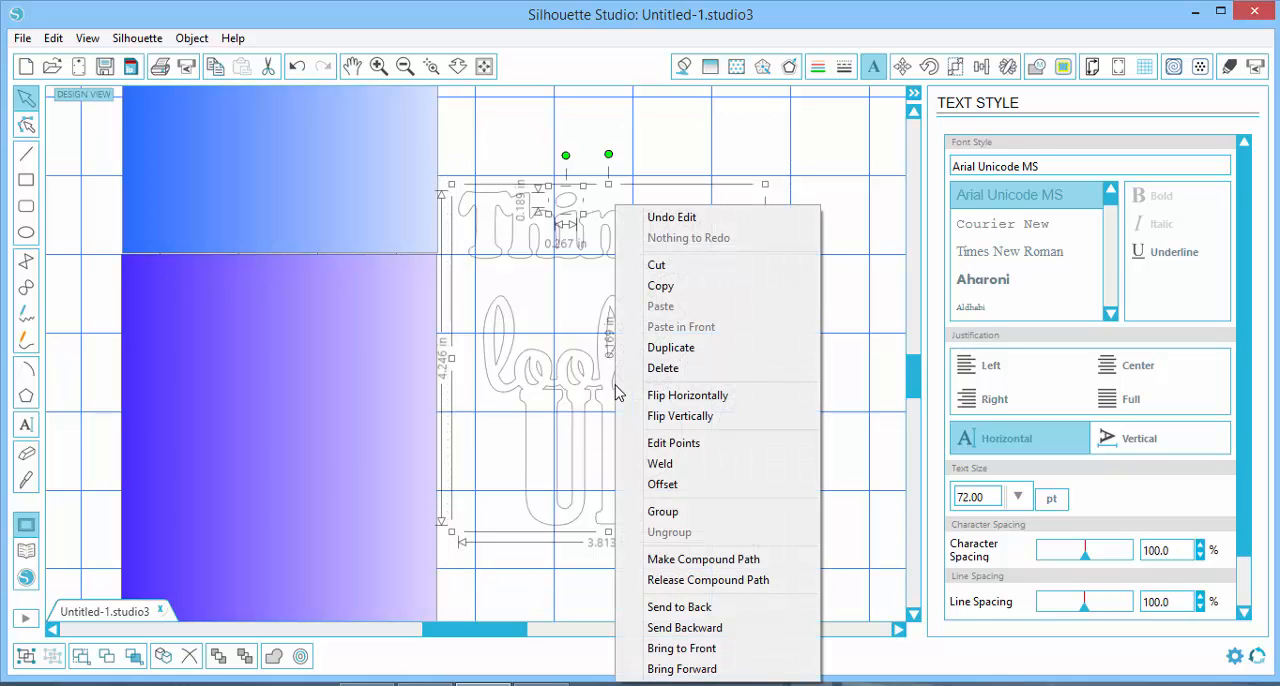
pyautogui.click(665, 512)
pyautogui.click(820, 332)
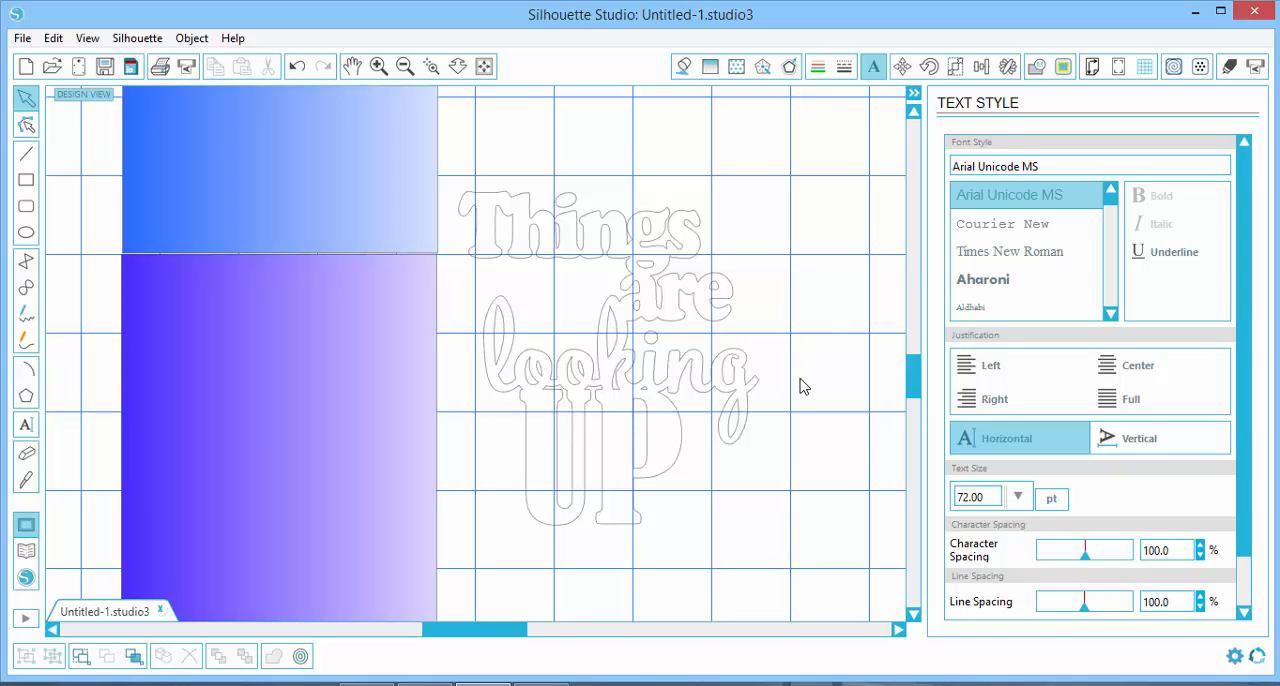
pyautogui.click(484, 66)
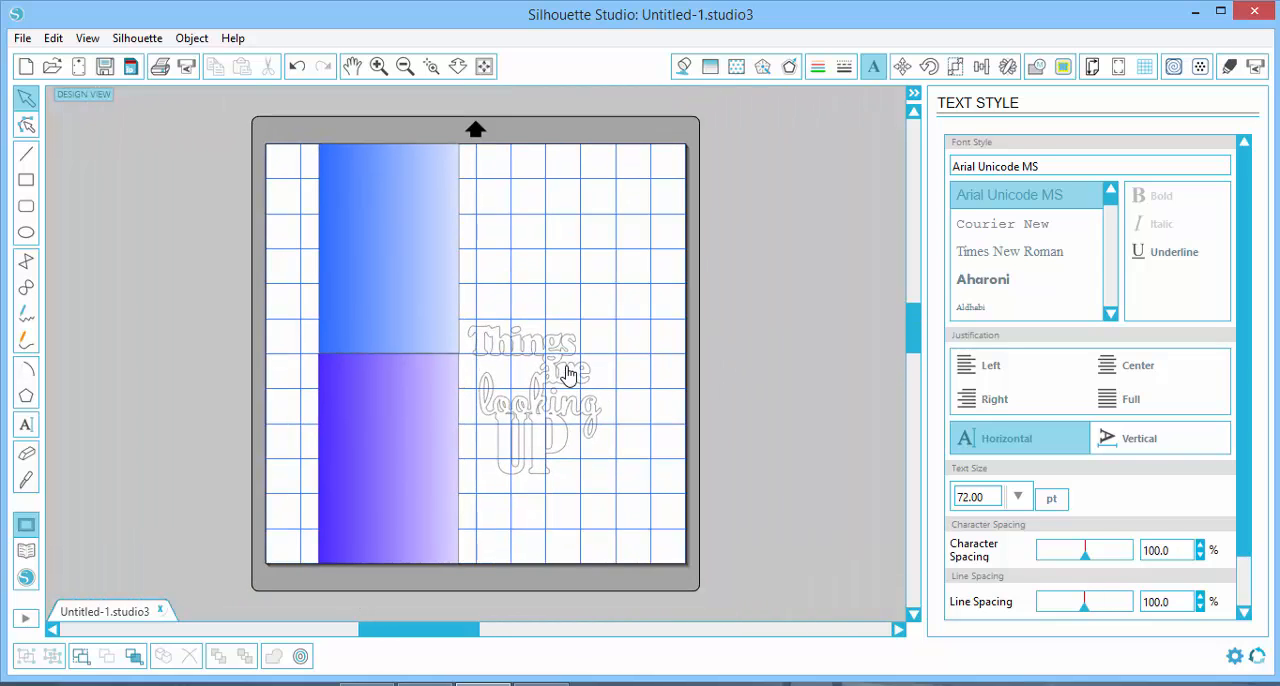
pyautogui.click(563, 375)
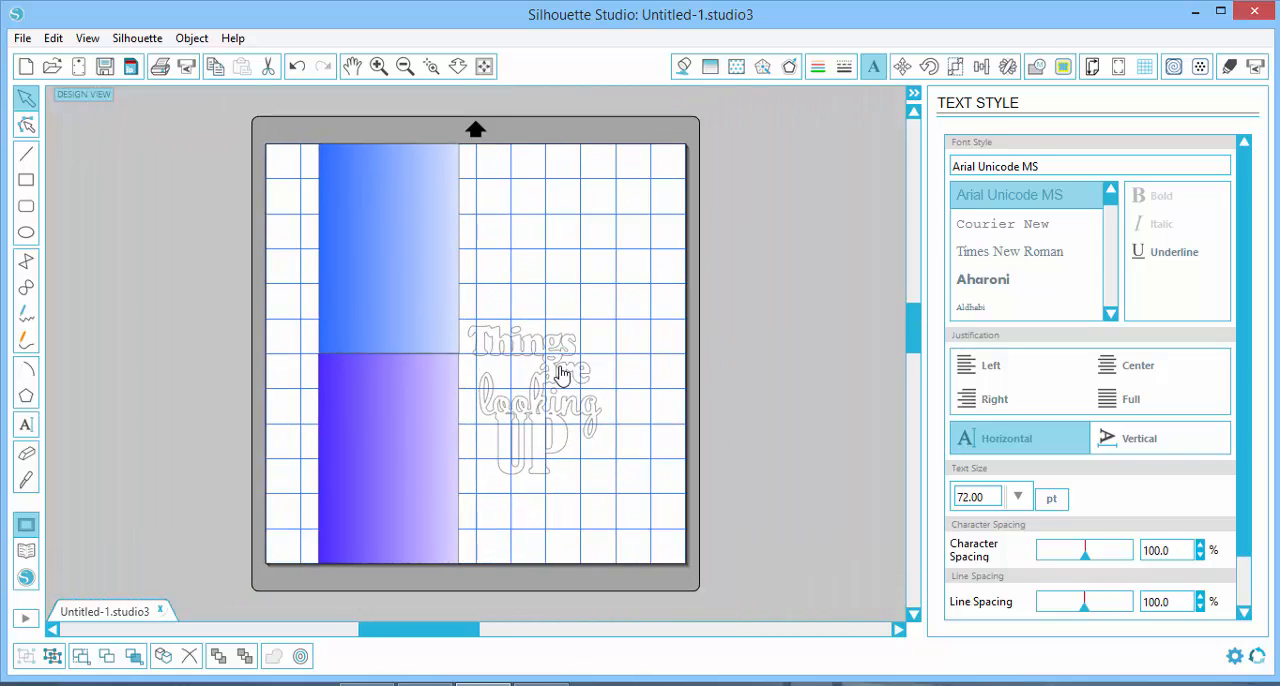
# Create a rounded outward offset of about 0.5 in around the grouped "Things are looking UP" title
pyautogui.click(618, 290)
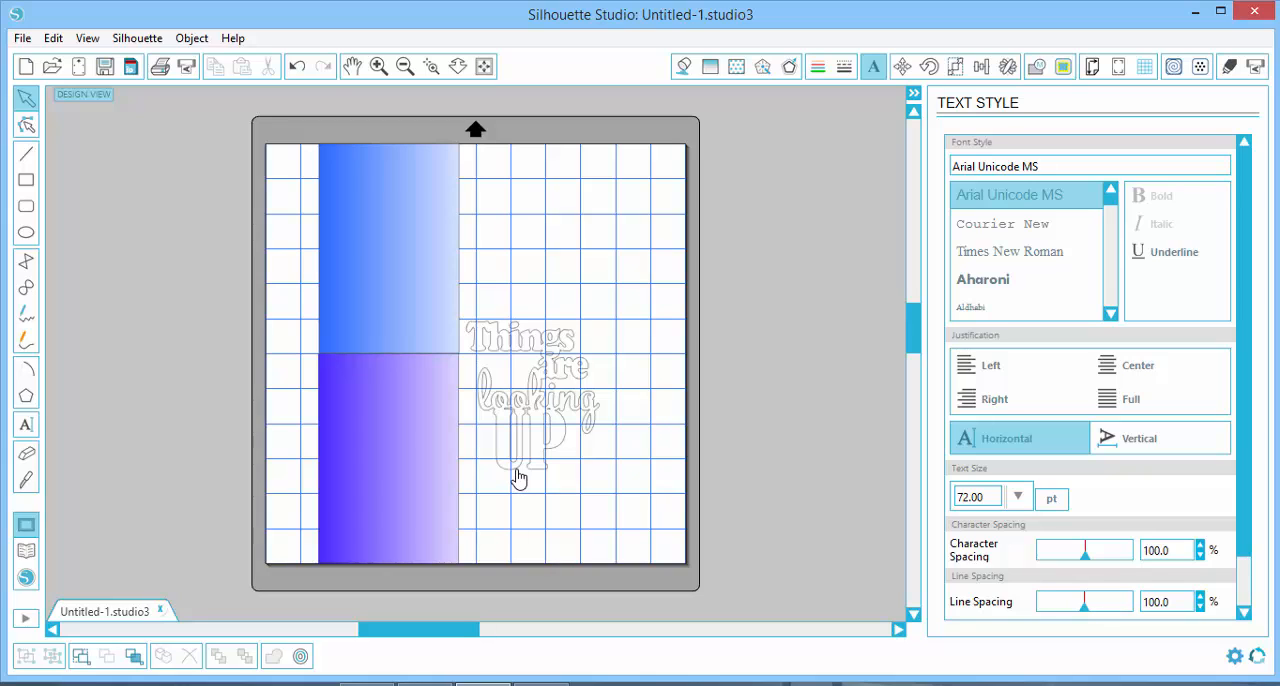
pyautogui.click(538, 405)
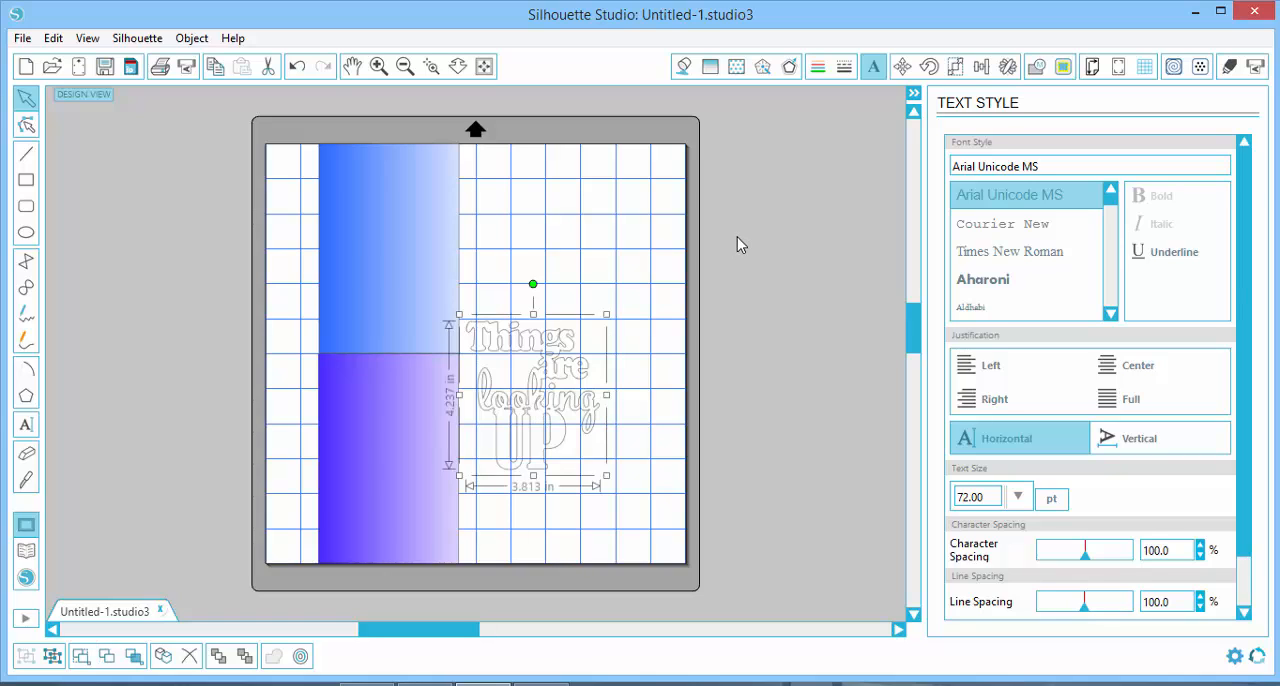
pyautogui.click(790, 74)
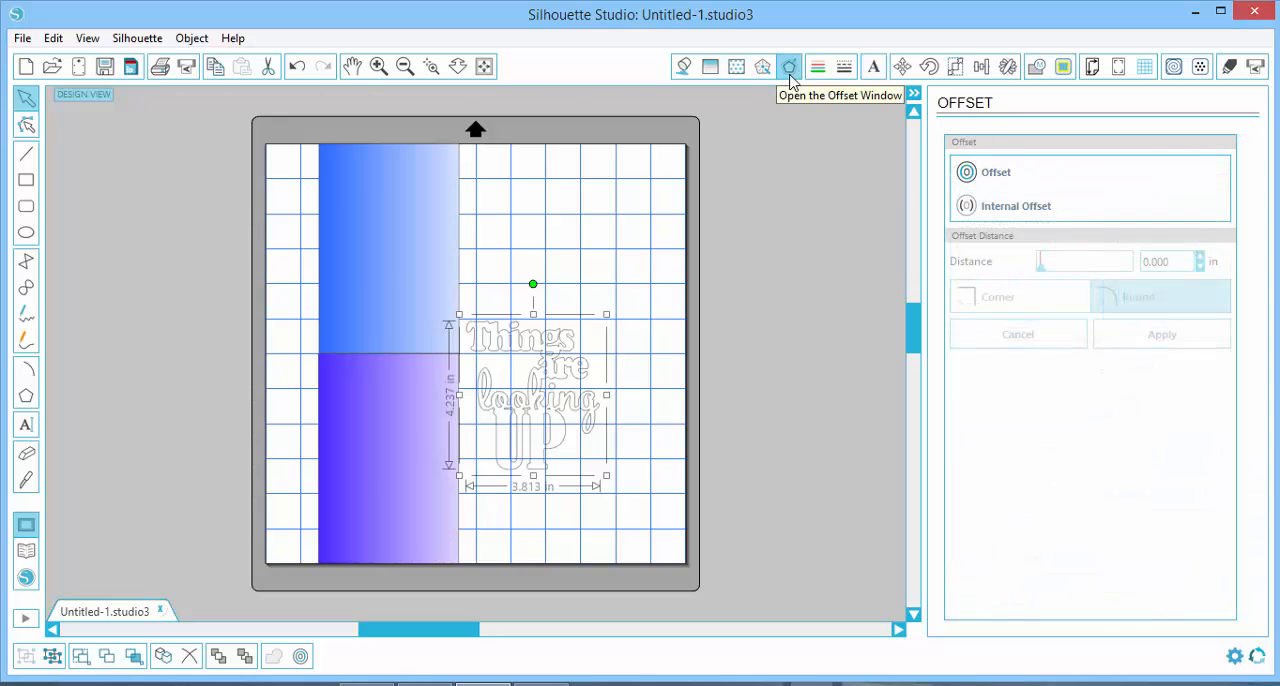
pyautogui.click(986, 182)
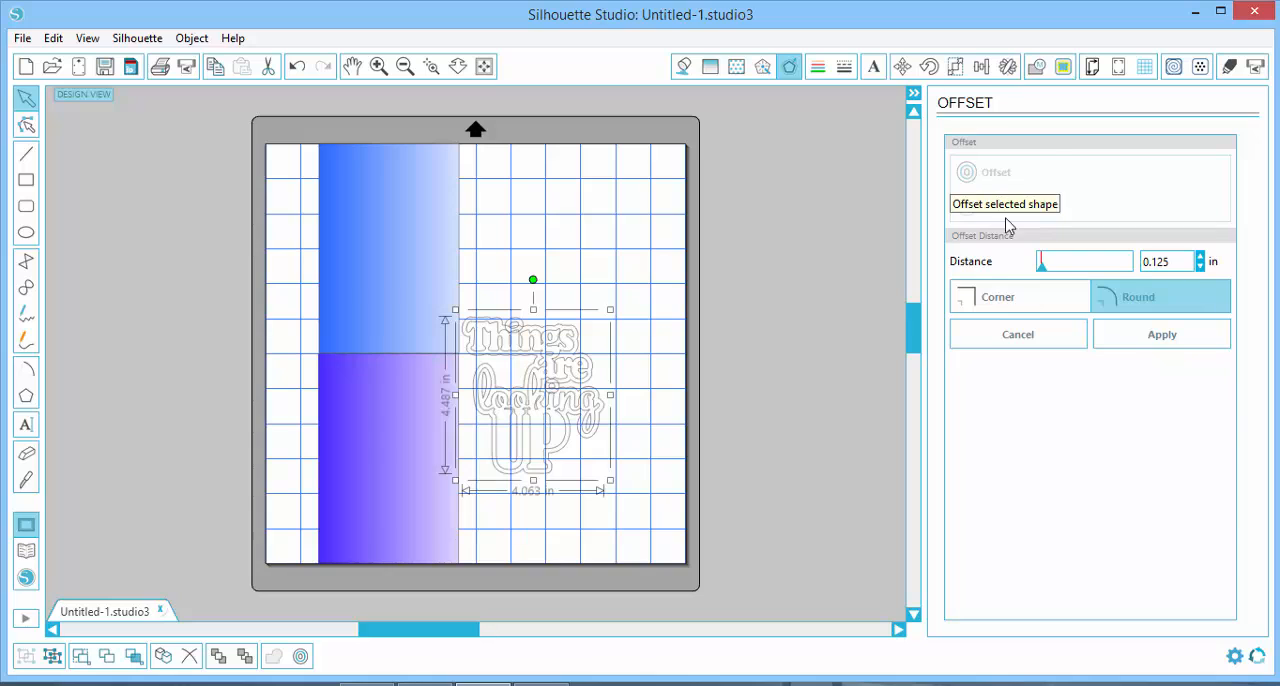
pyautogui.moveTo(1041, 268); pyautogui.dragTo(1046, 271)
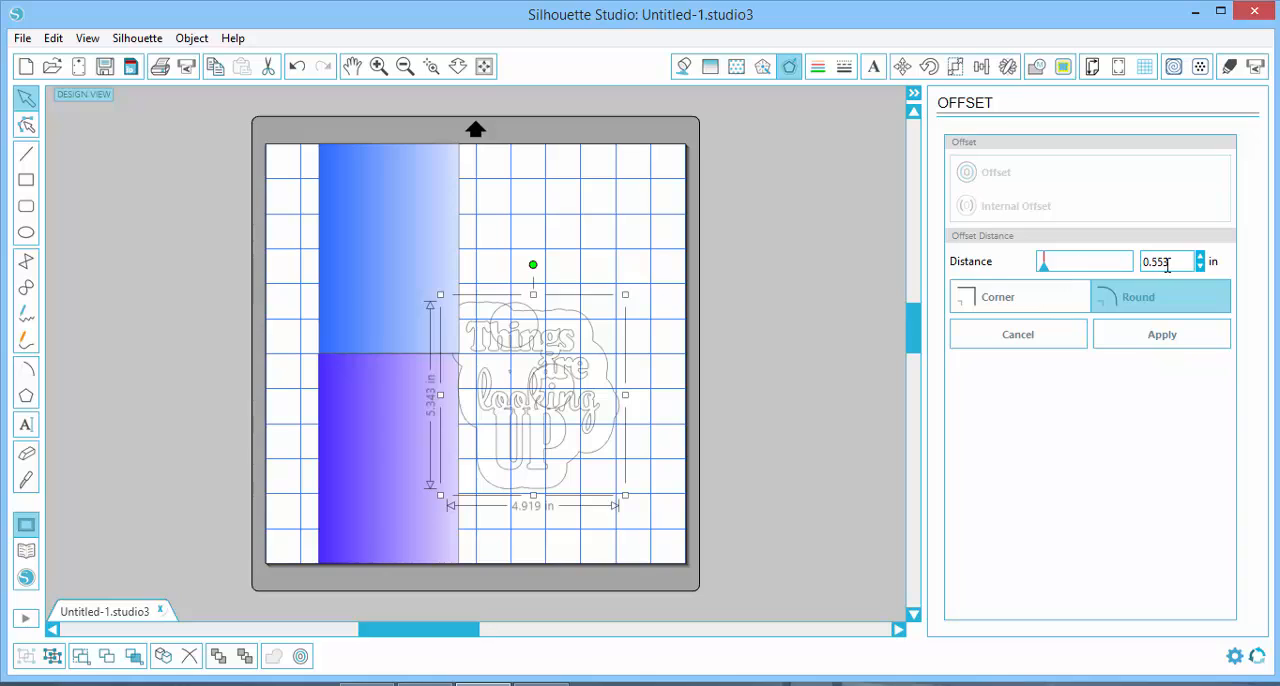
pyautogui.doubleClick(1145, 266)
pyautogui.write('.')
pyautogui.click(1126, 342)
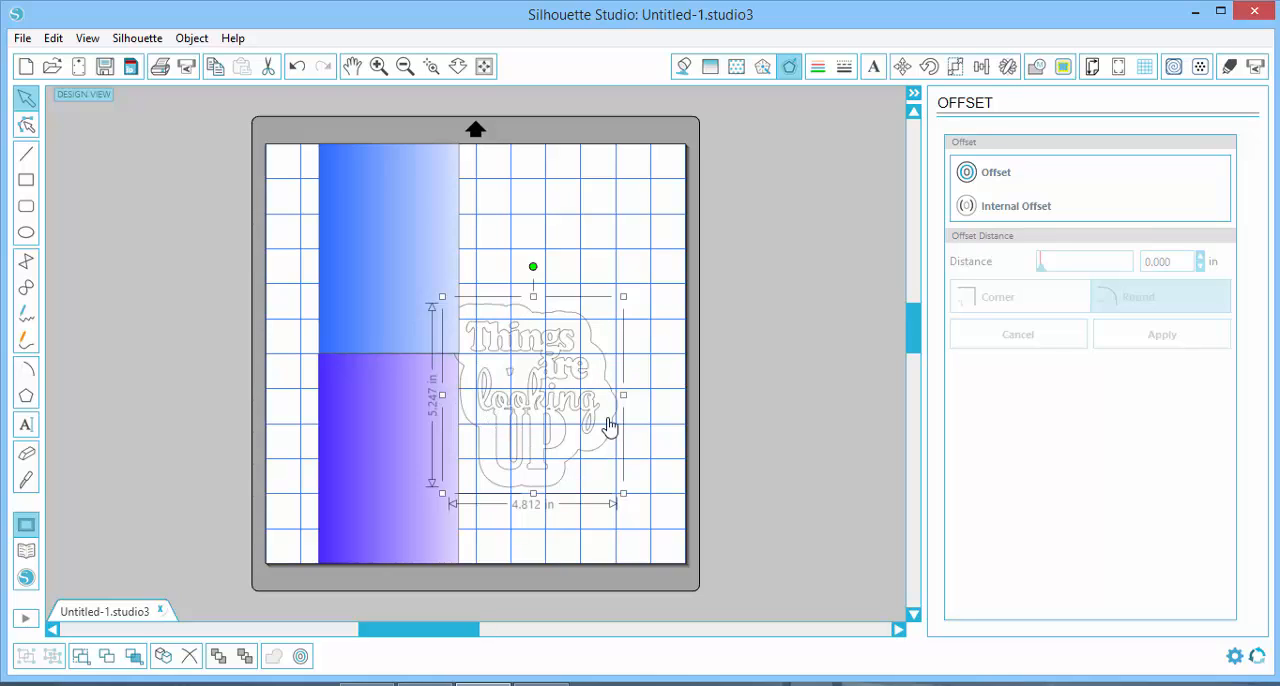
pyautogui.click(668, 318)
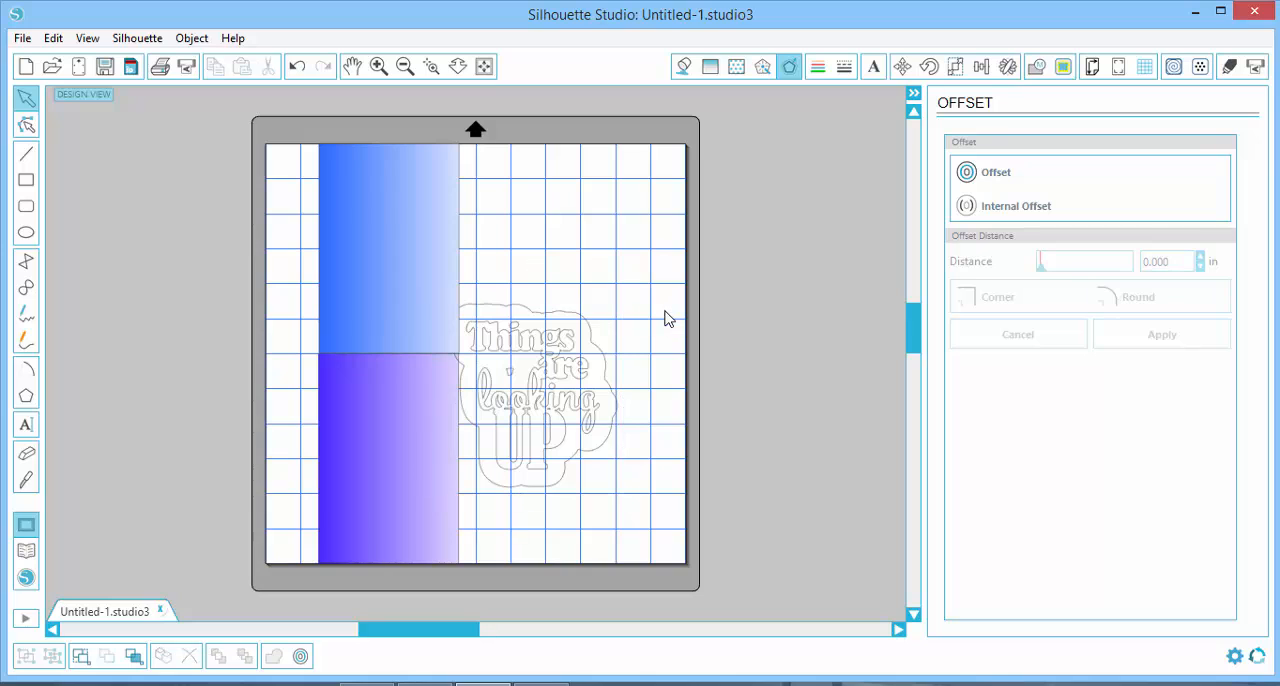
# Delete both the blue and the purple gradient rectangles from the page
pyautogui.click(398, 266)
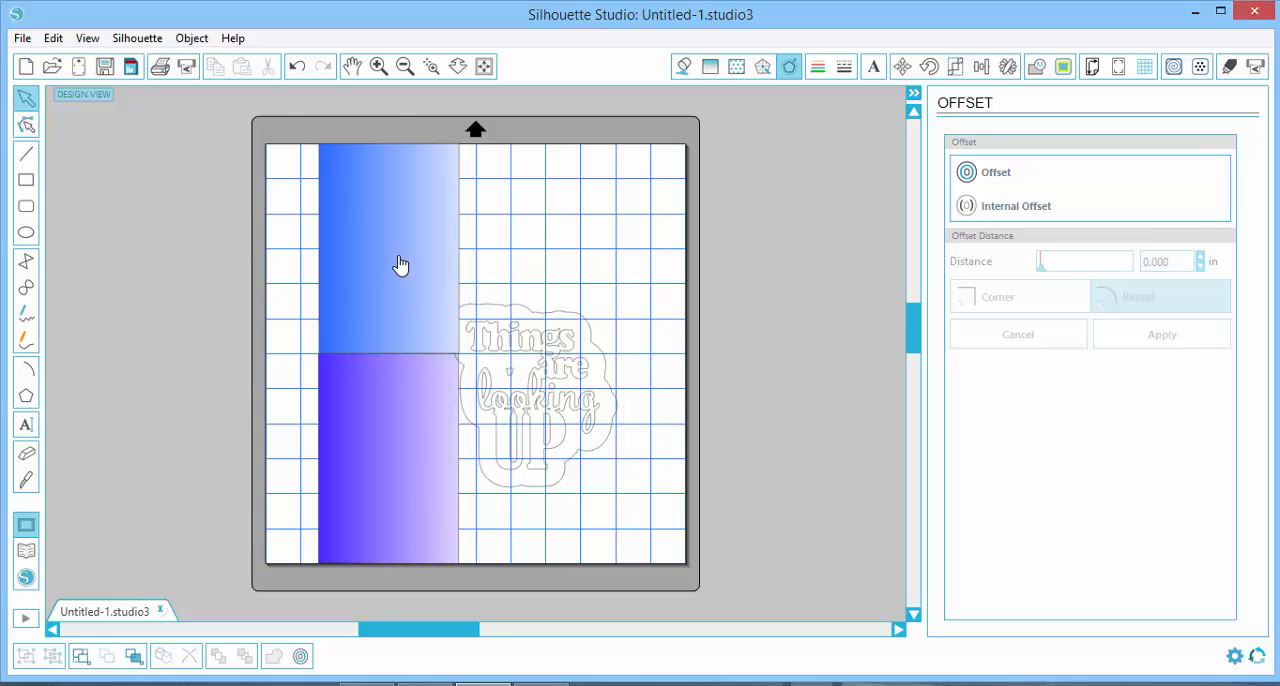
pyautogui.keyDown('shift'); pyautogui.click(399, 461); pyautogui.keyUp('shift')
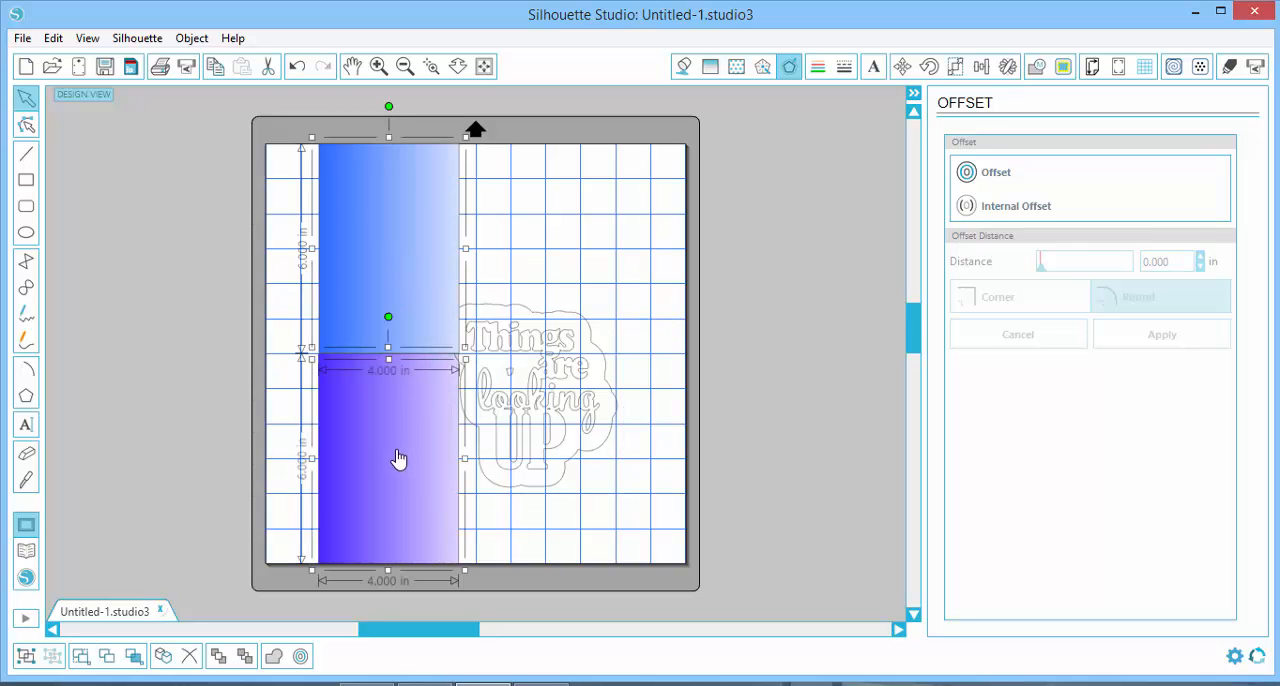
pyautogui.press('Delete')
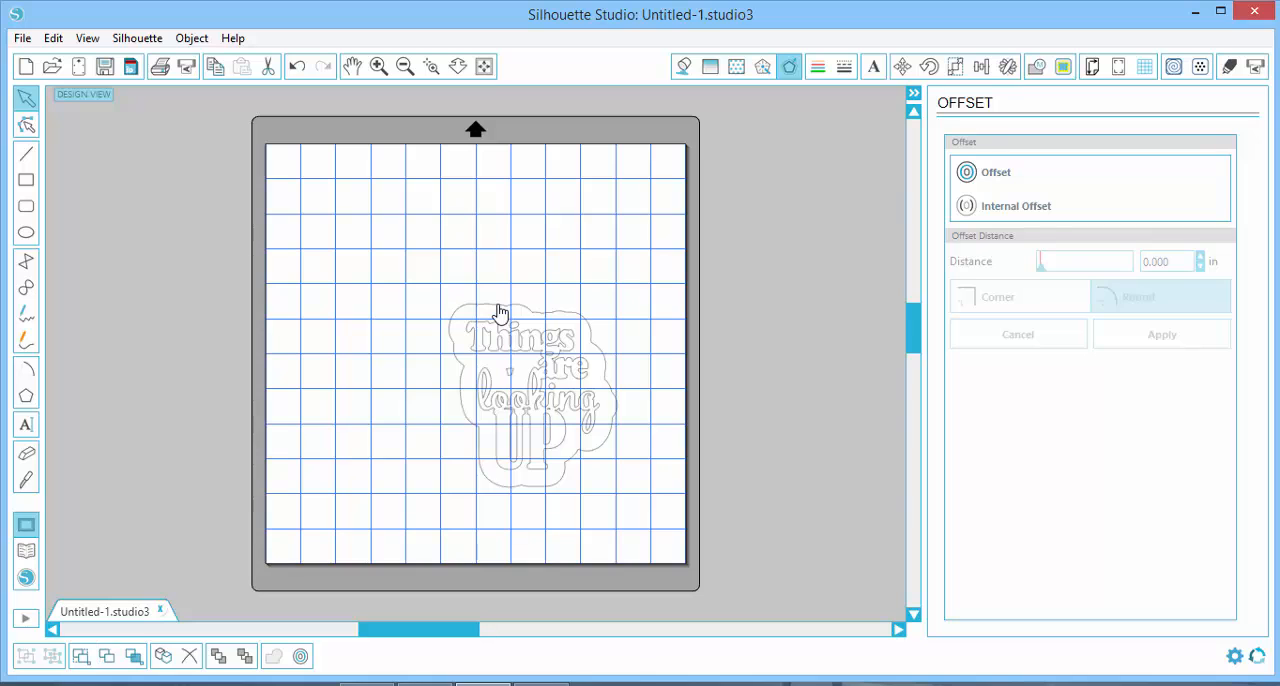
# Separate the offset outline from the title, placing the outline at the page's upper left and the title at its upper right
pyautogui.moveTo(500, 313); pyautogui.dragTo(331, 168)
pyautogui.click(646, 388)
pyautogui.moveTo(547, 352); pyautogui.dragTo(613, 201)
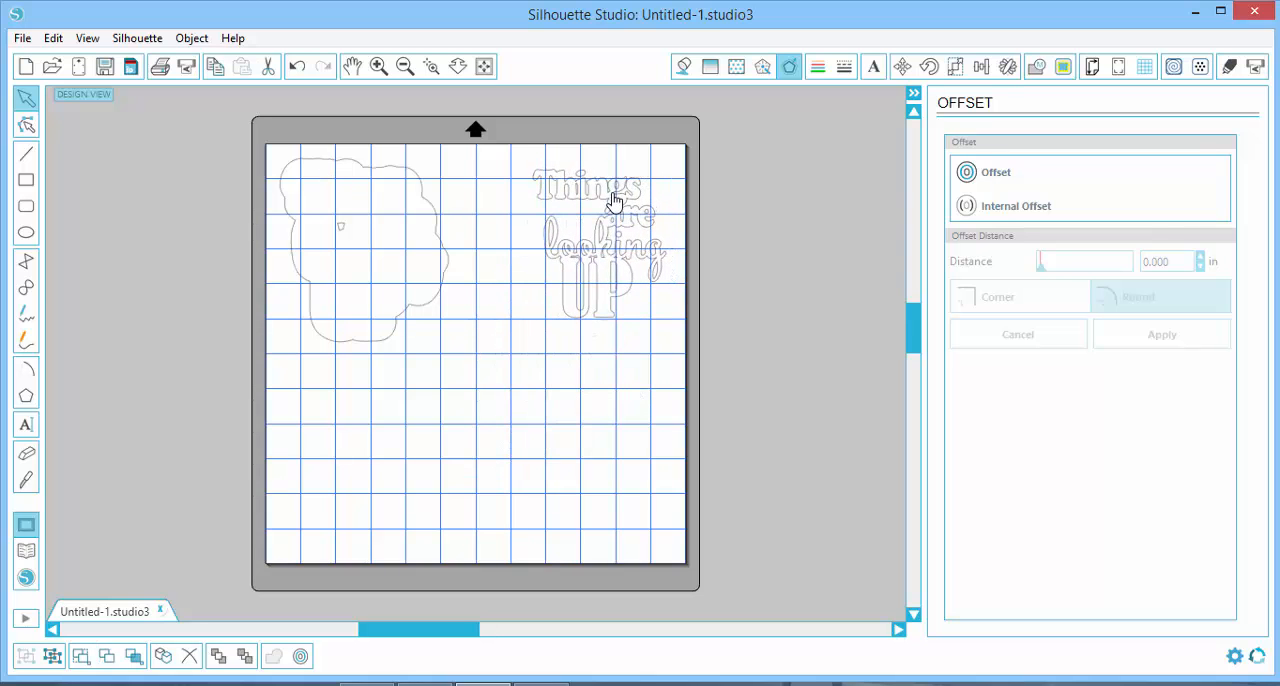
pyautogui.click(490, 222)
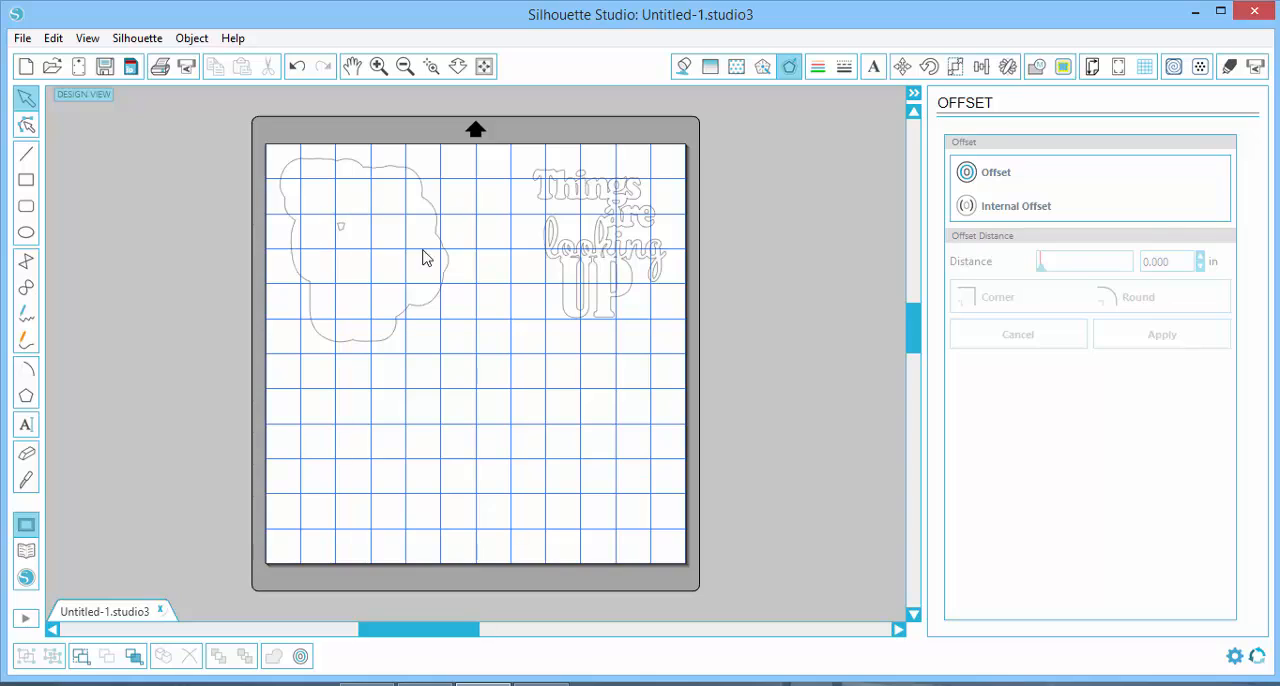